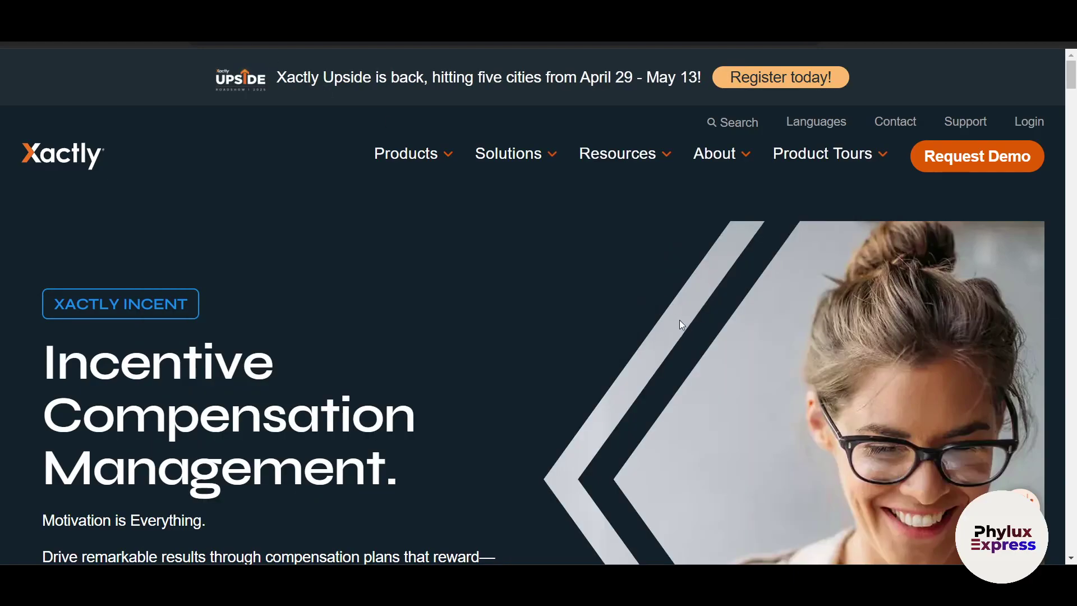
Look over the current Xactly page, then go back to Google and open the Xactly Incent product page.
scroll(682, 325, "down", 3)
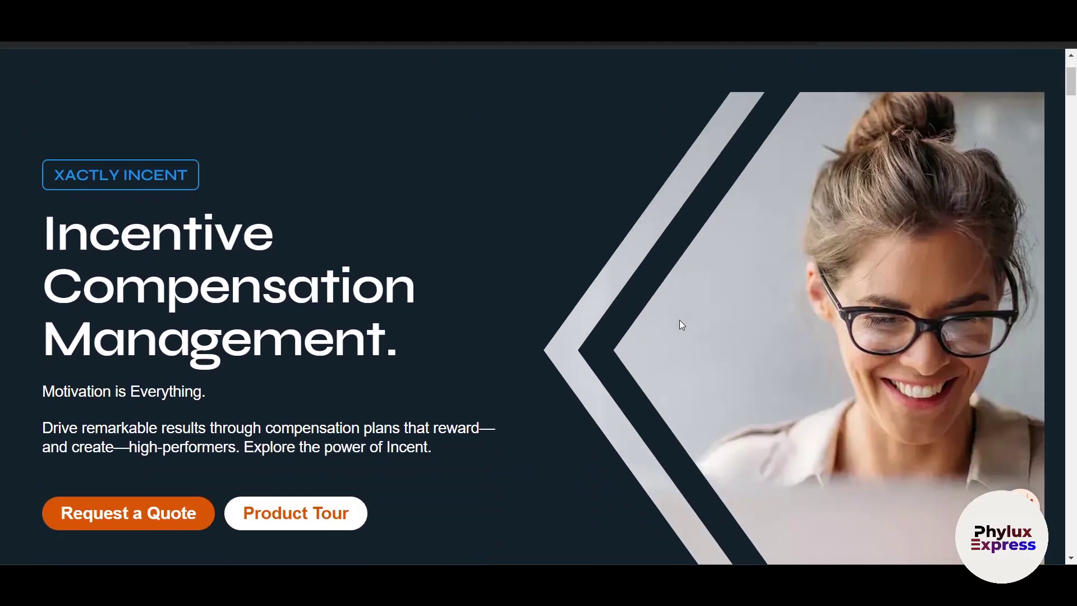
scroll(681, 324, "down", 5)
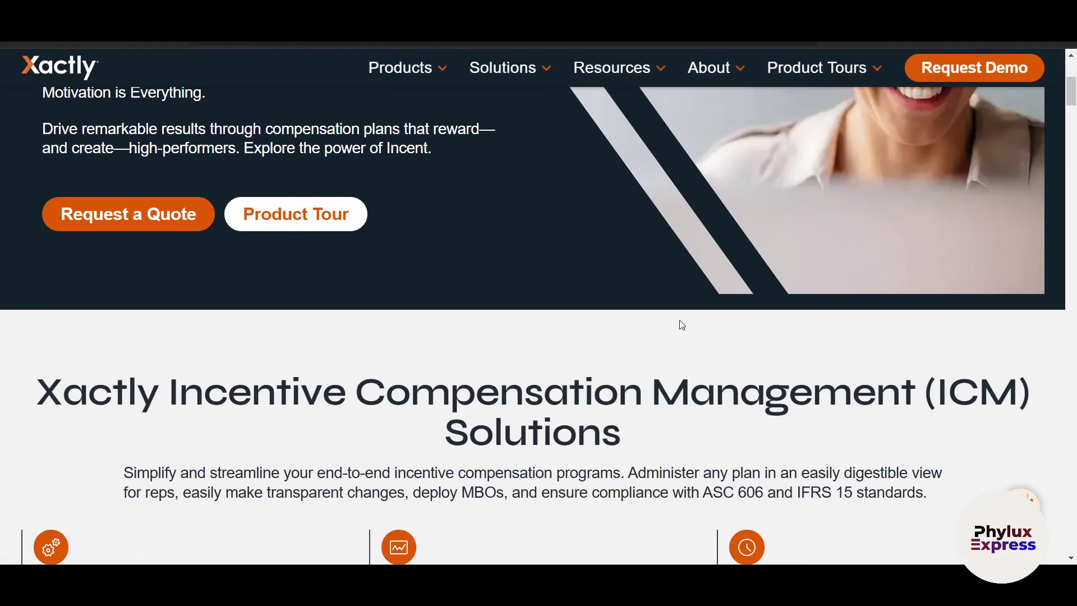
scroll(682, 325, "down", 2)
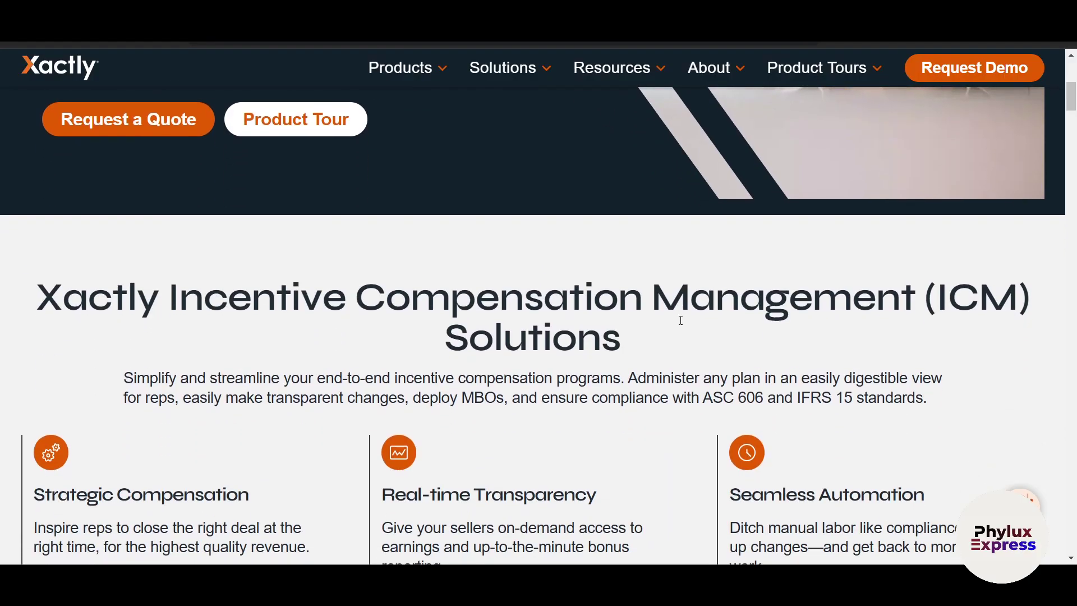
scroll(681, 320, "up", 9)
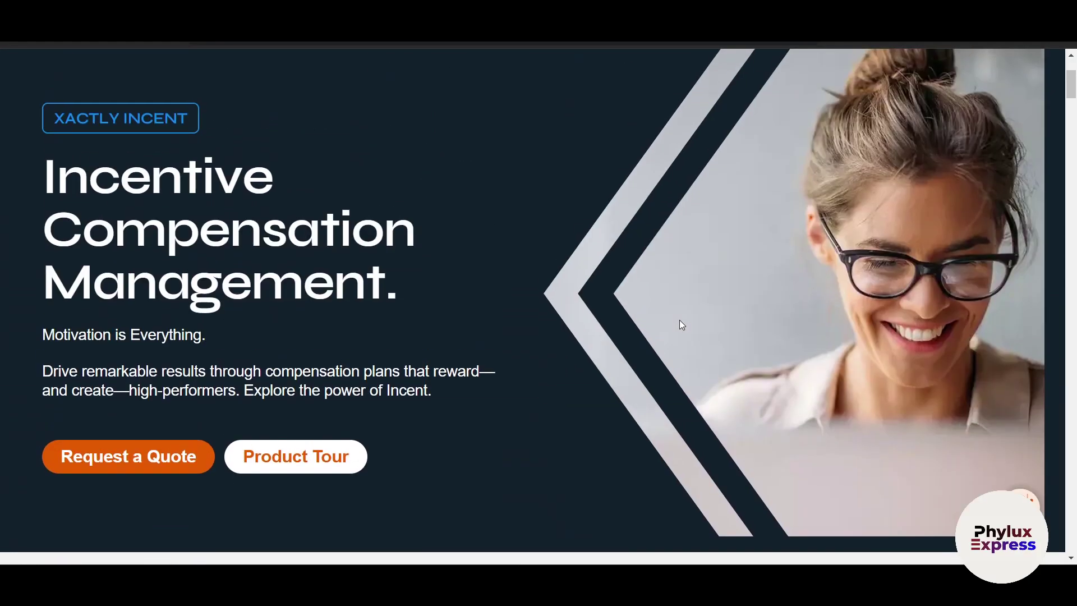
scroll(682, 324, "down", 5)
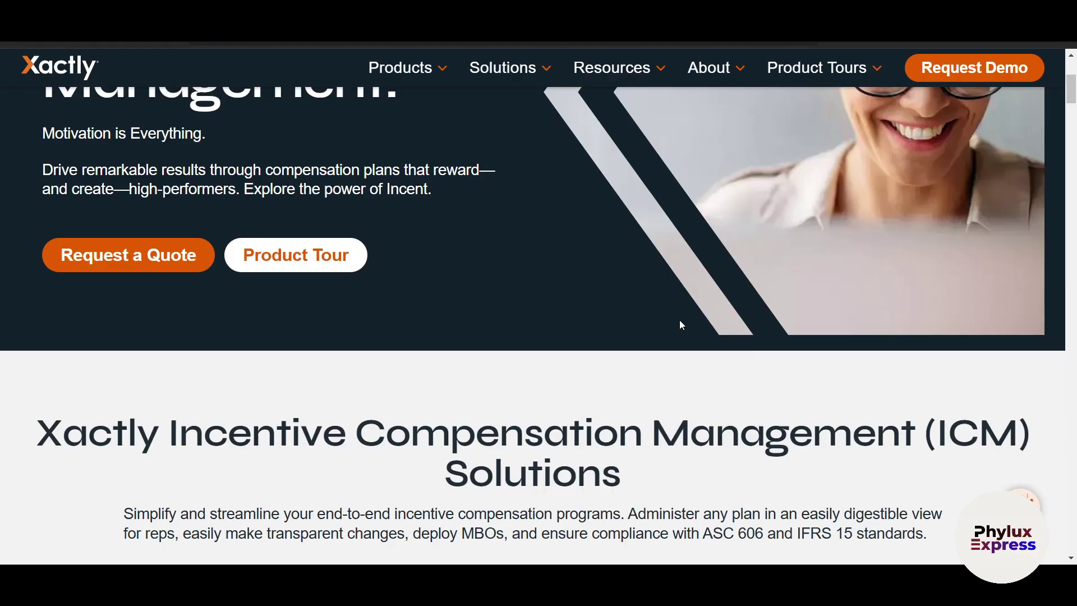
scroll(682, 325, "down", 3)
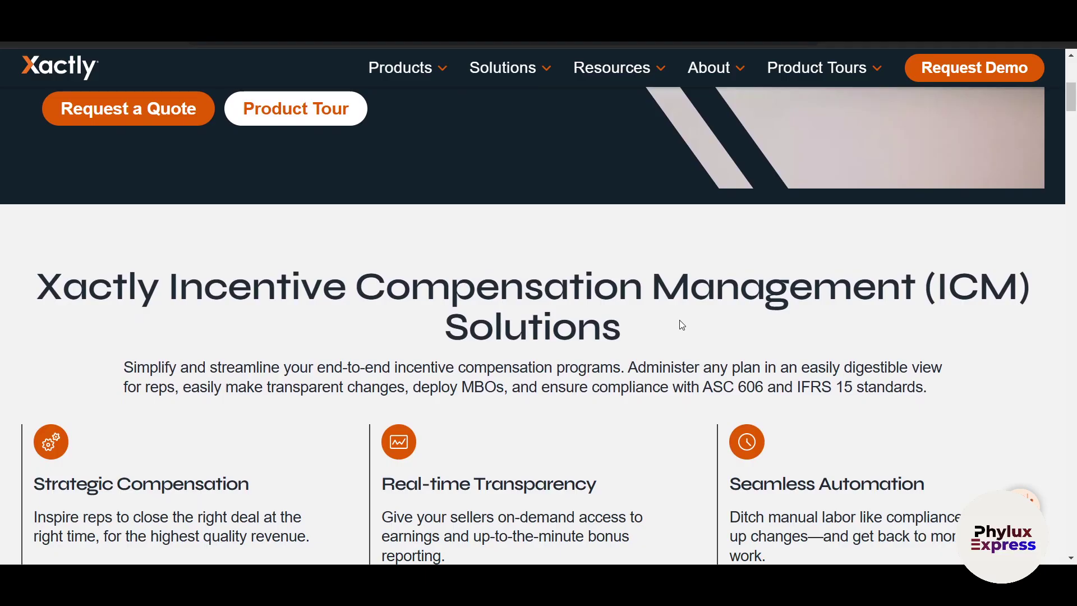
scroll(682, 325, "down", 5)
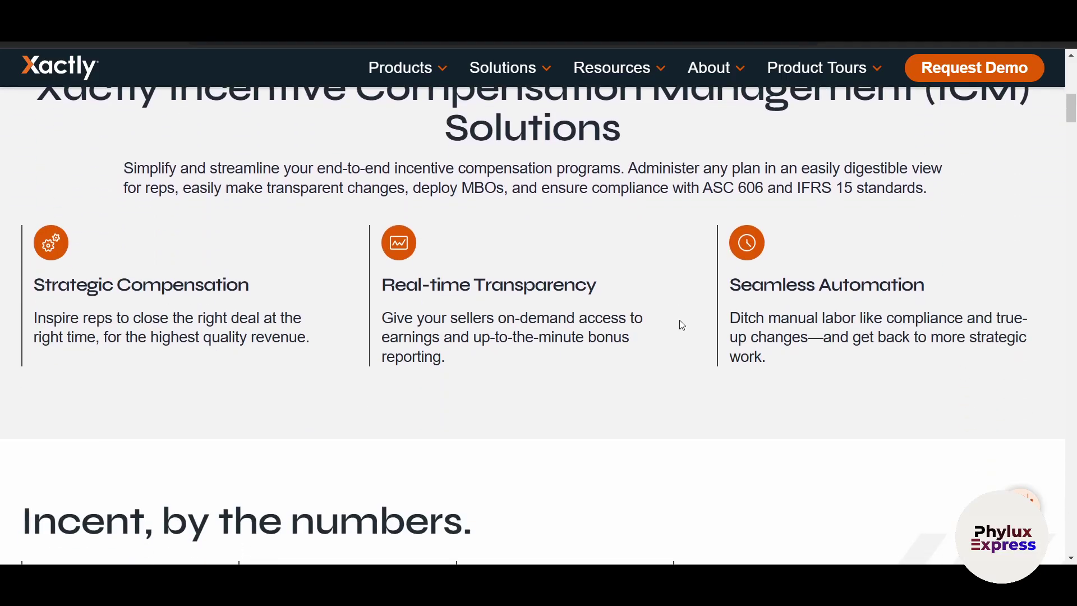
scroll(682, 325, "down", 6)
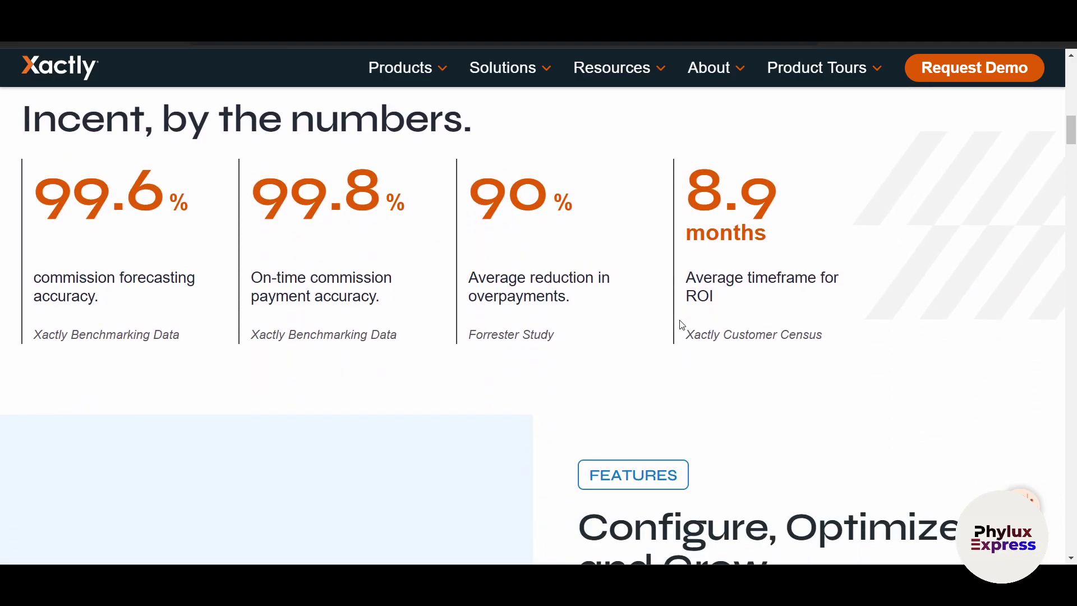
scroll(682, 324, "down", 2)
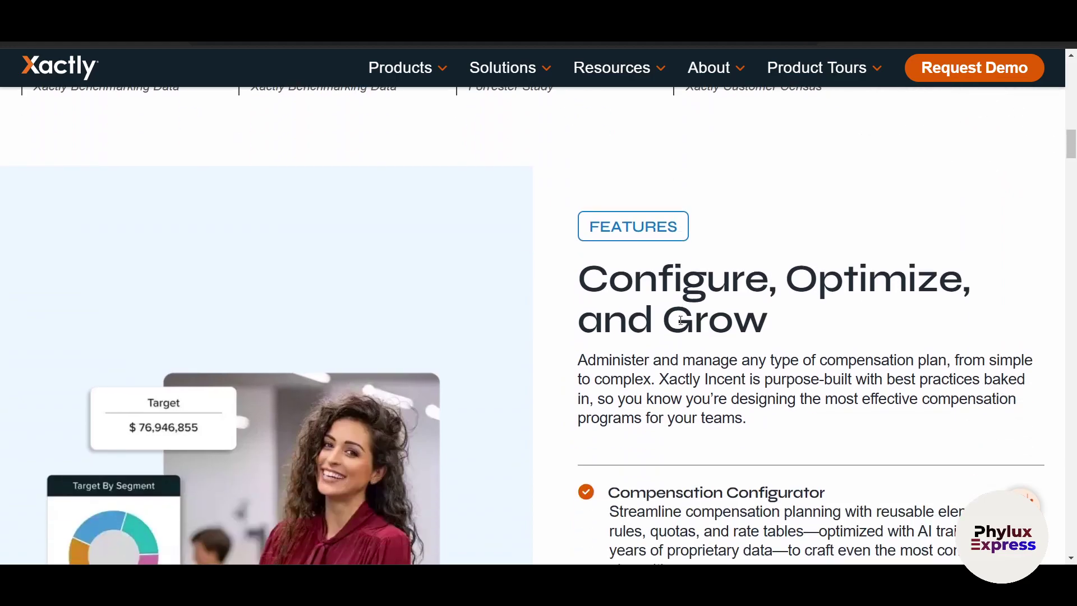
scroll(680, 321, "down", 4)
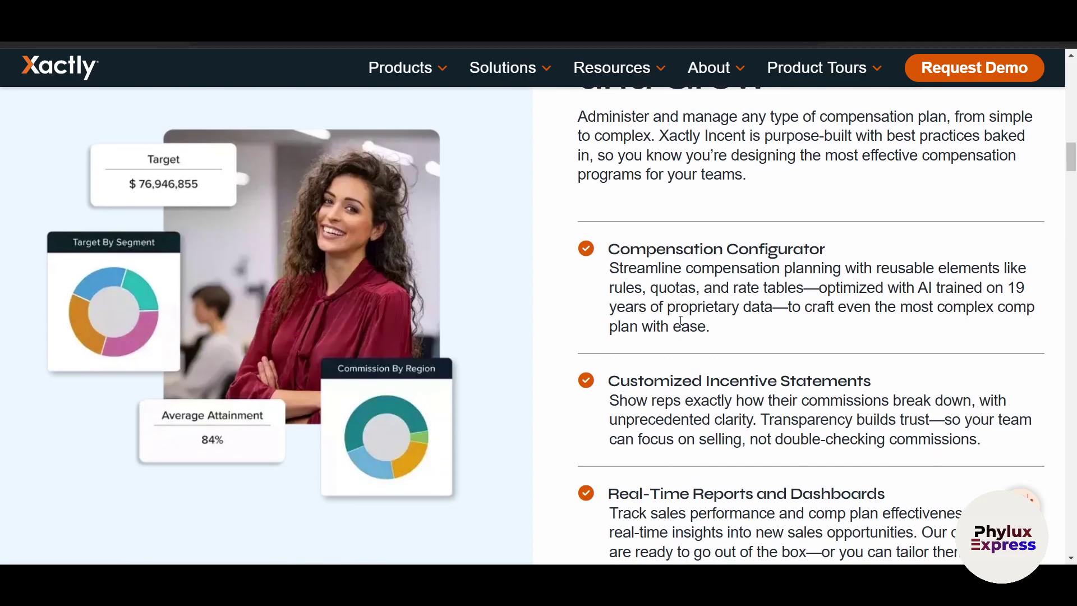
scroll(681, 321, "up", 15)
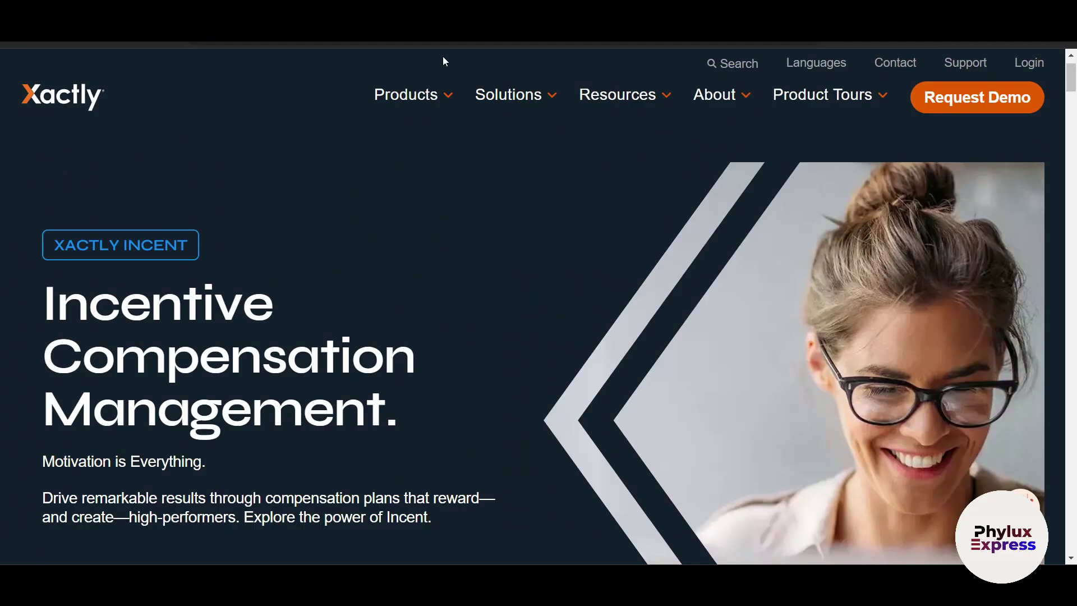
mouse_move(752, 118)
key("alt+Left")
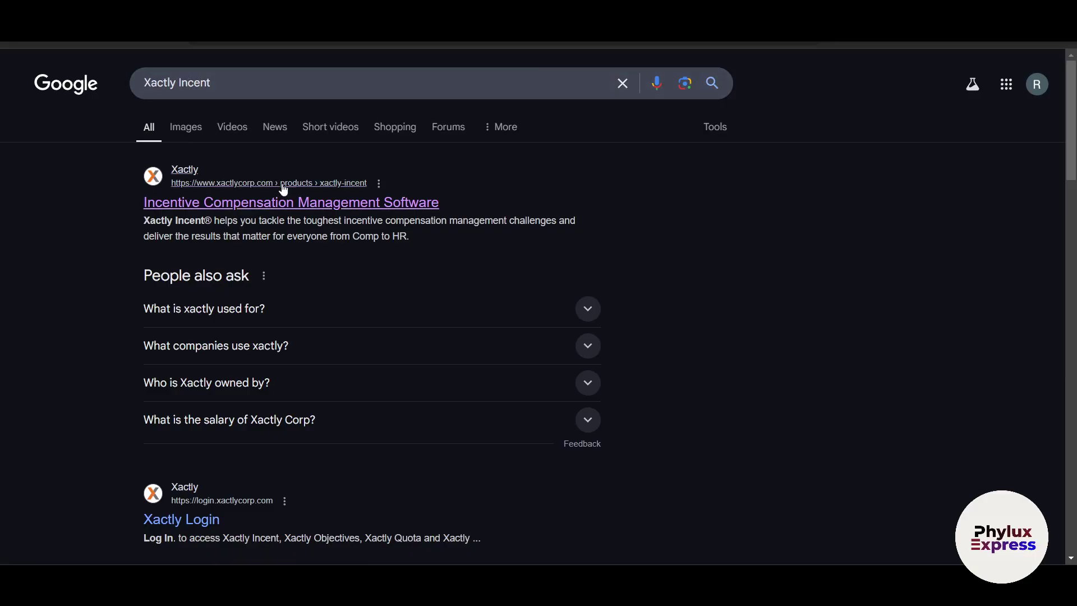
left_click(296, 203)
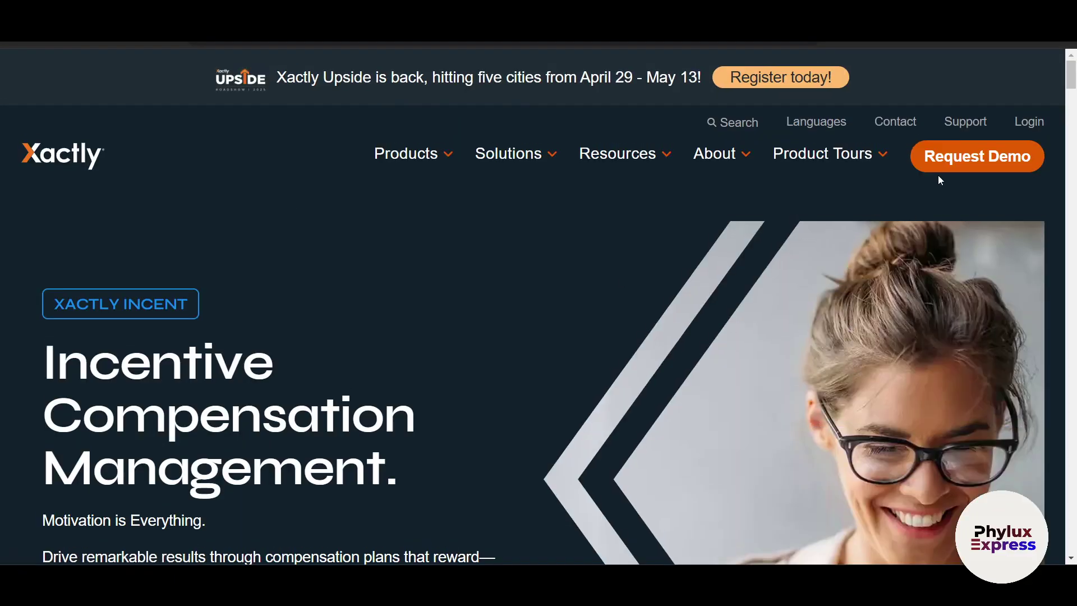
Open Request Demo, review the empty demo form, and place the cursor in Business Email.
left_click(949, 170)
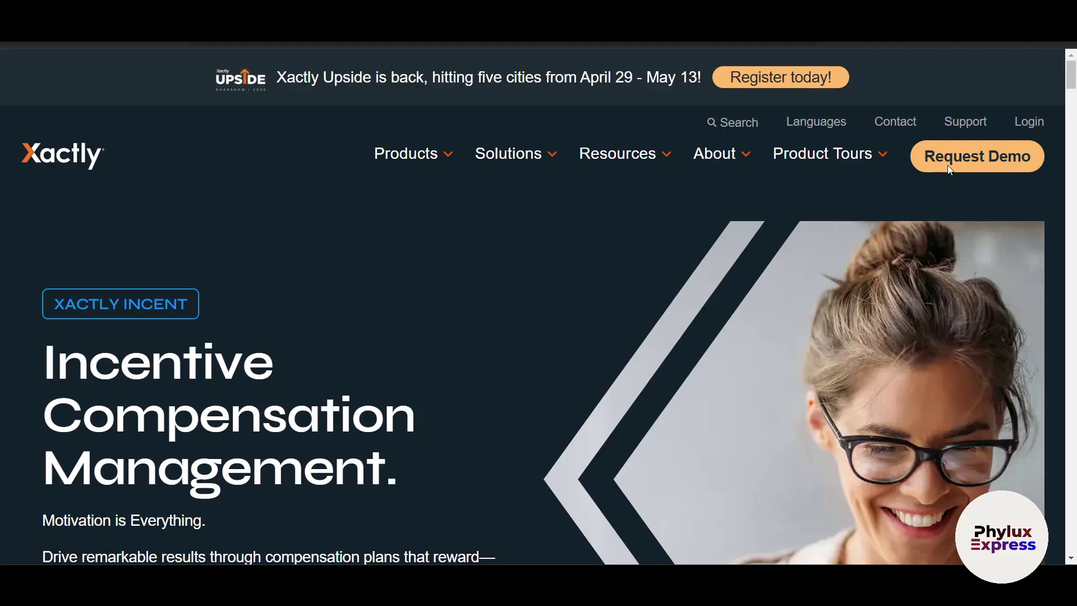
scroll(891, 381, "down", 6)
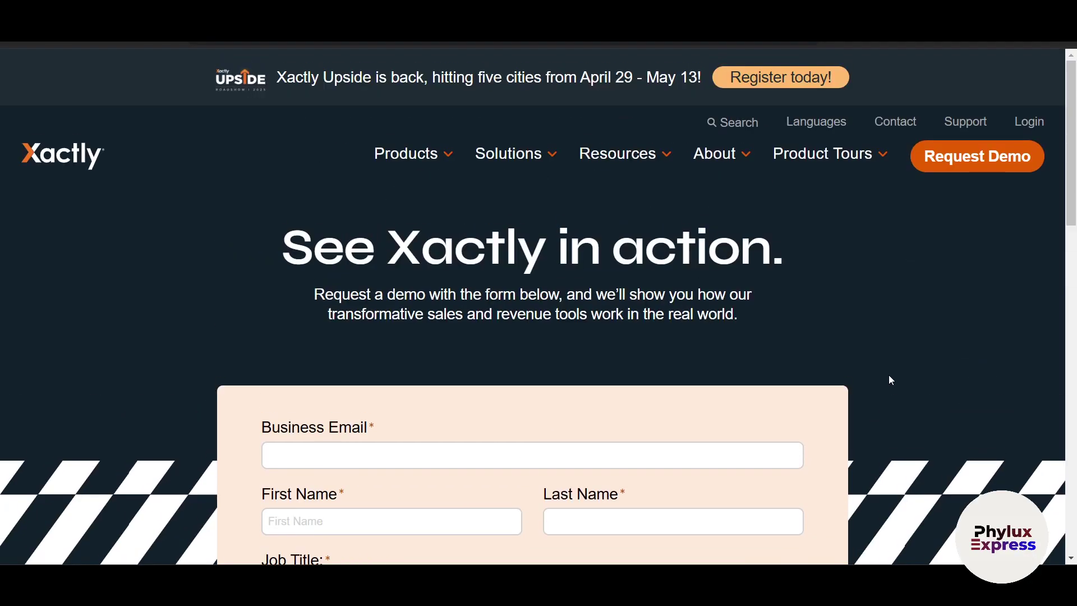
scroll(892, 381, "down", 6)
scroll(891, 380, "down", 6)
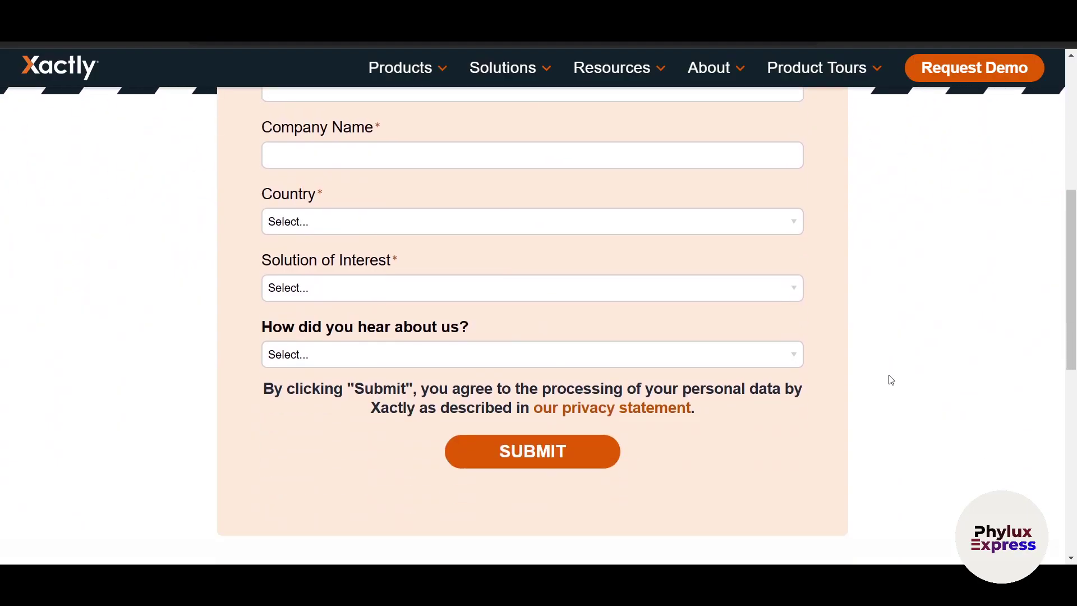
scroll(577, 275, "up", 10)
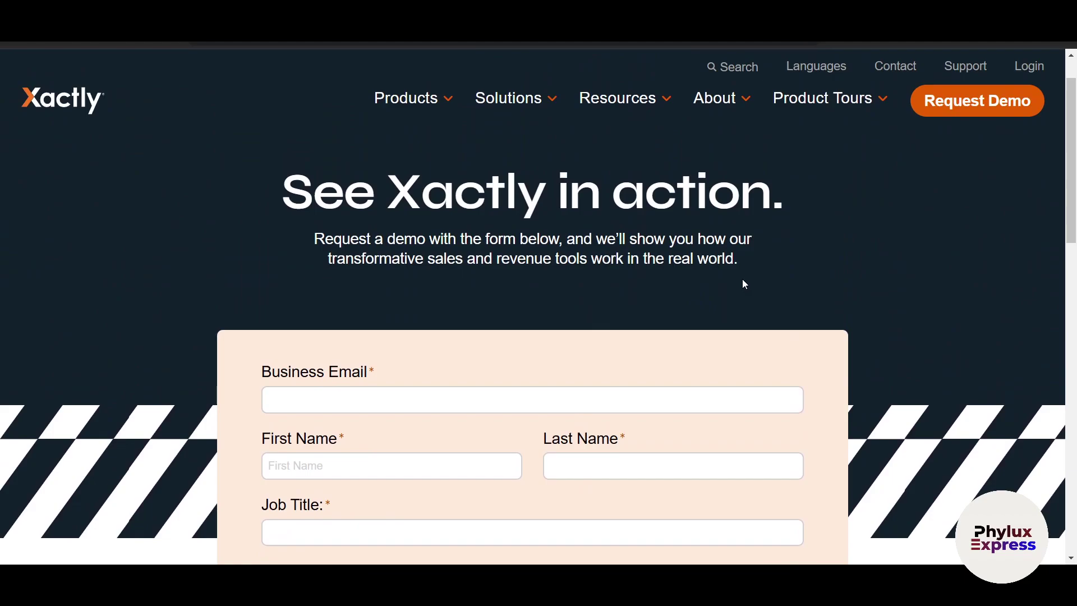
scroll(745, 284, "down", 3)
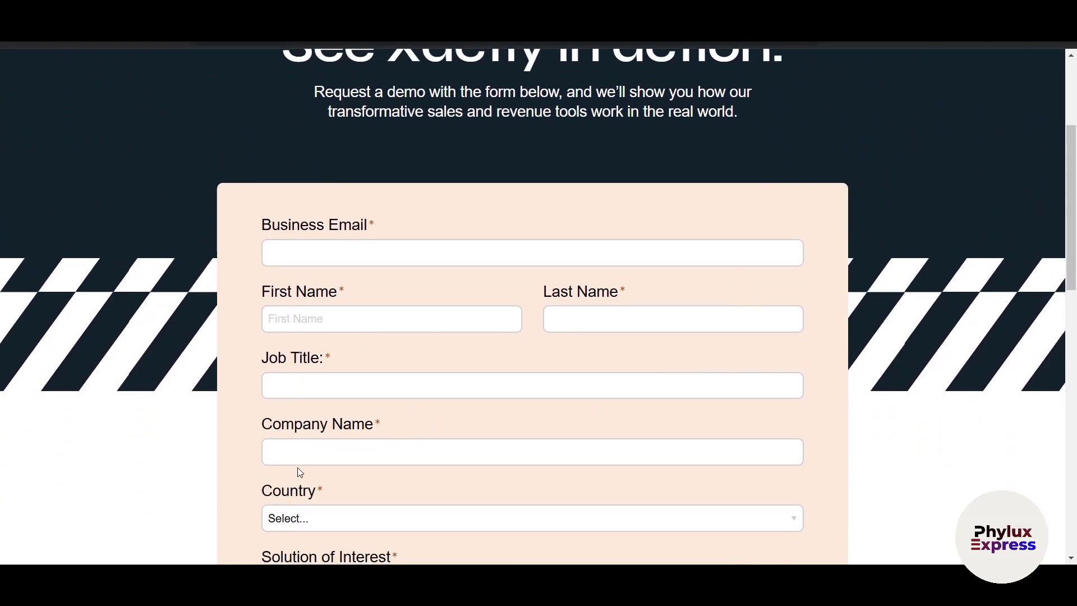
scroll(203, 477, "down", 3)
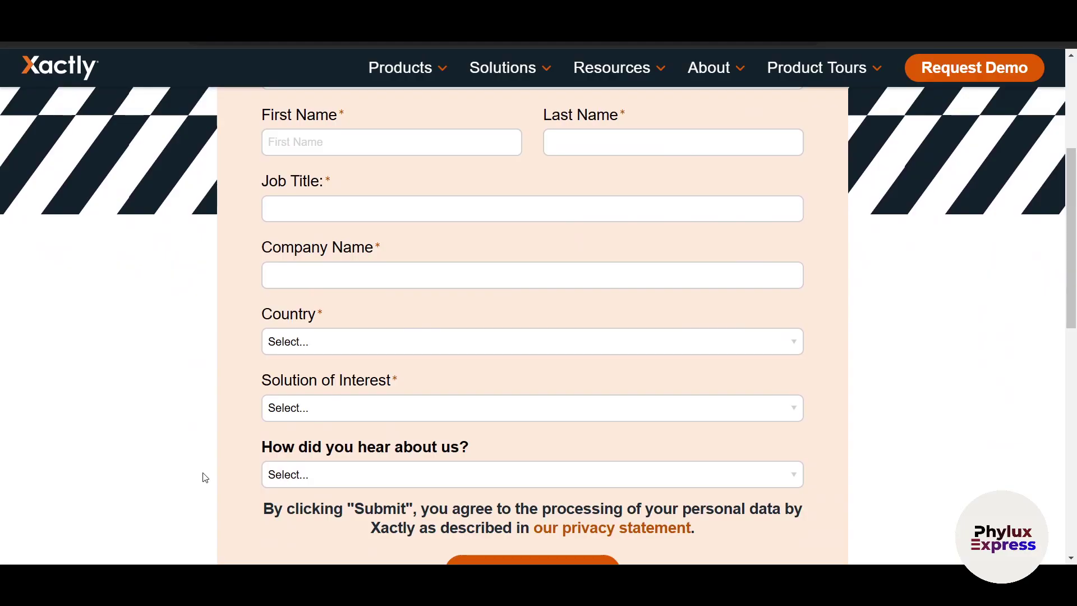
scroll(206, 478, "up", 1)
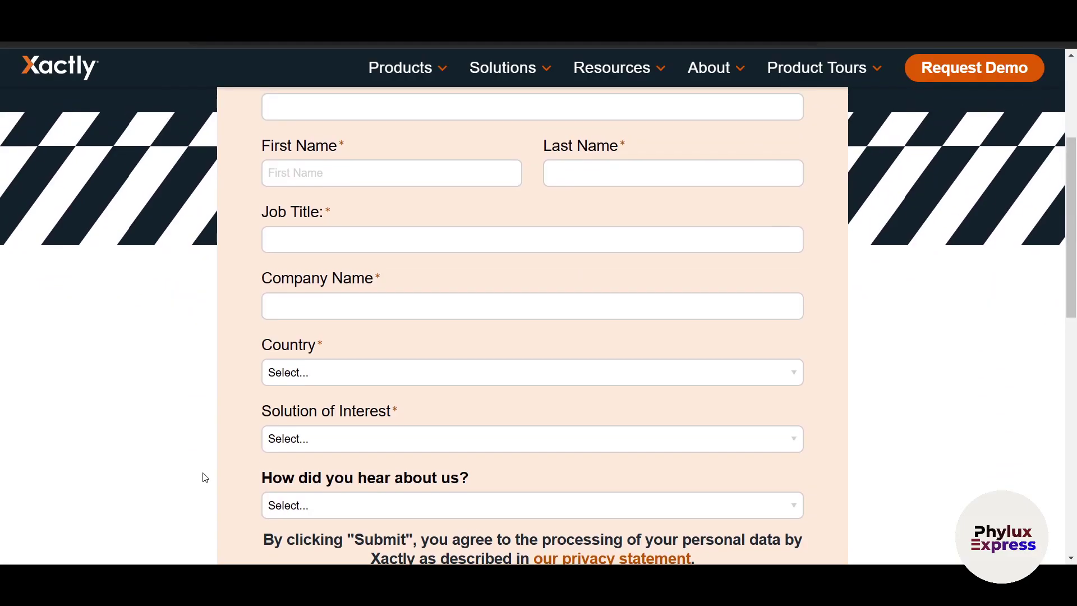
scroll(205, 478, "up", 3)
left_click(314, 278)
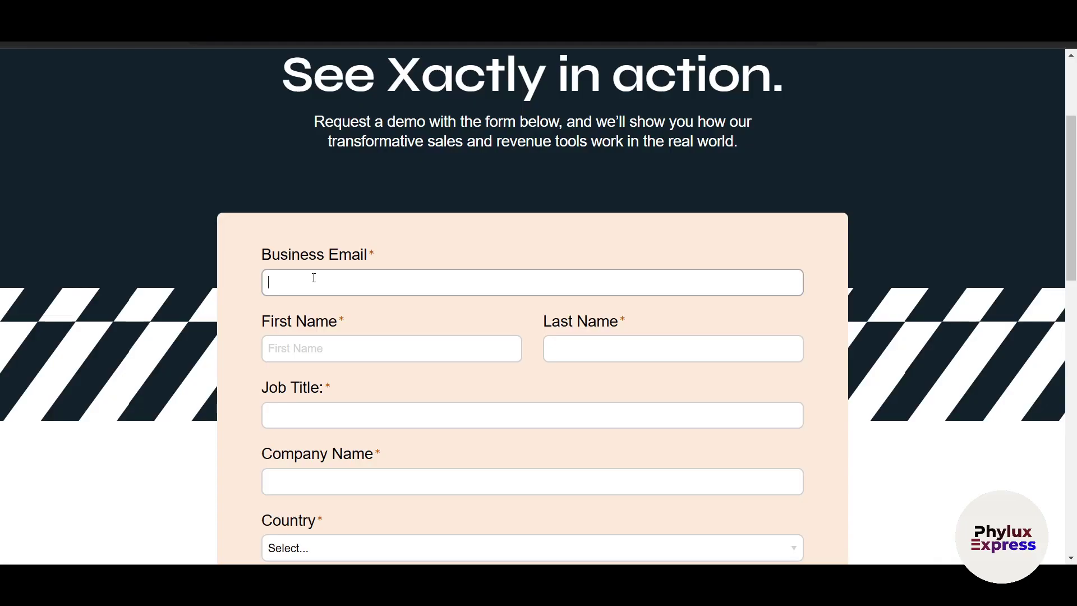
scroll(314, 278, "up", 2)
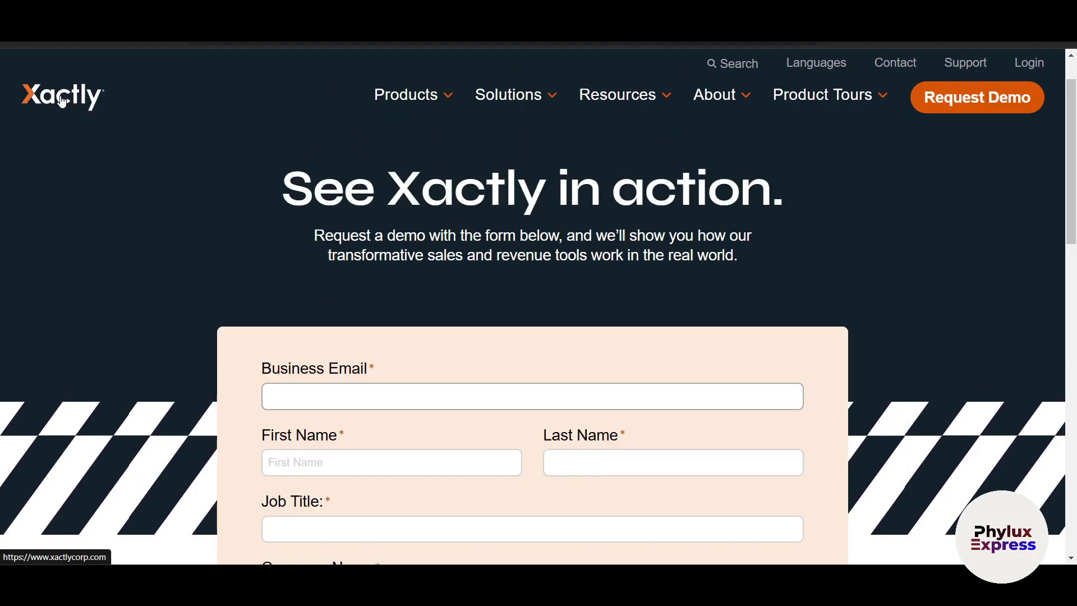
Return to the Xactly homepage, browse it, and show the Product Tours list with Forecast and Incent.
left_click(61, 98)
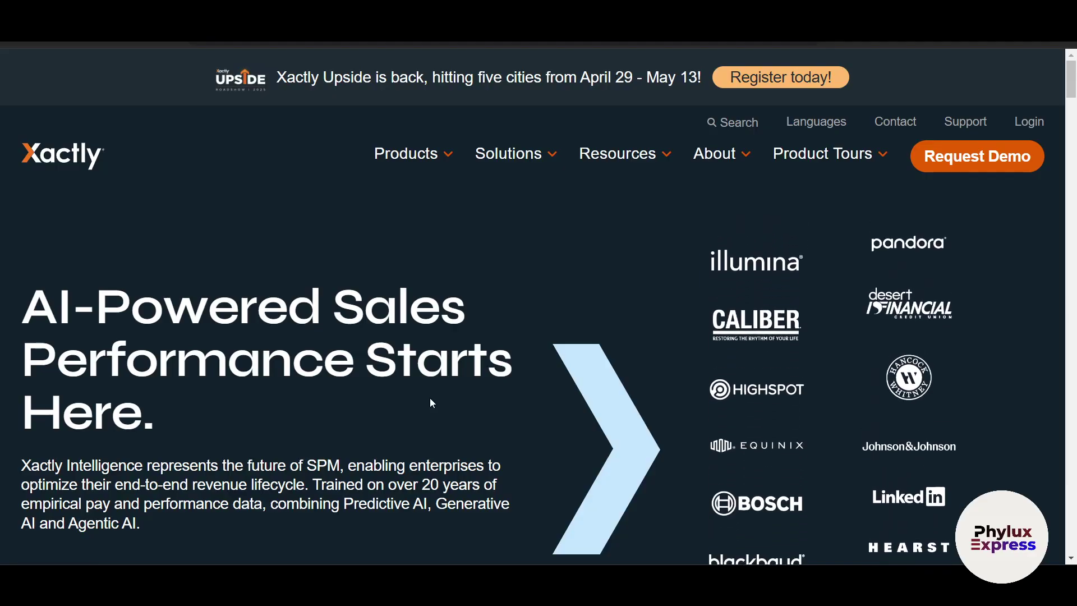
scroll(431, 400, "down", 3)
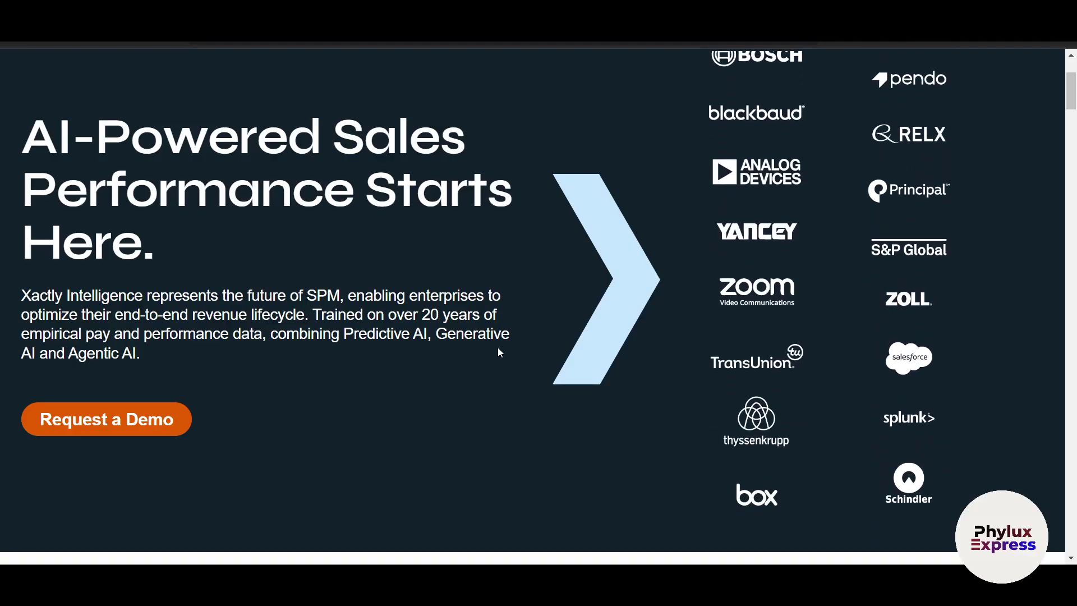
scroll(498, 348, "down", 4)
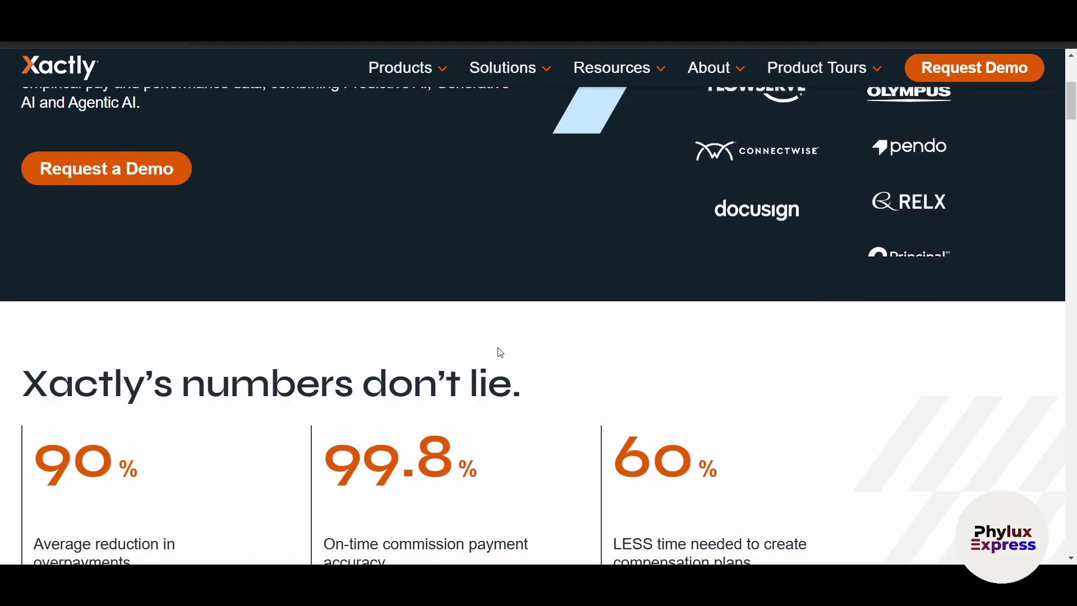
scroll(500, 352, "up", 3)
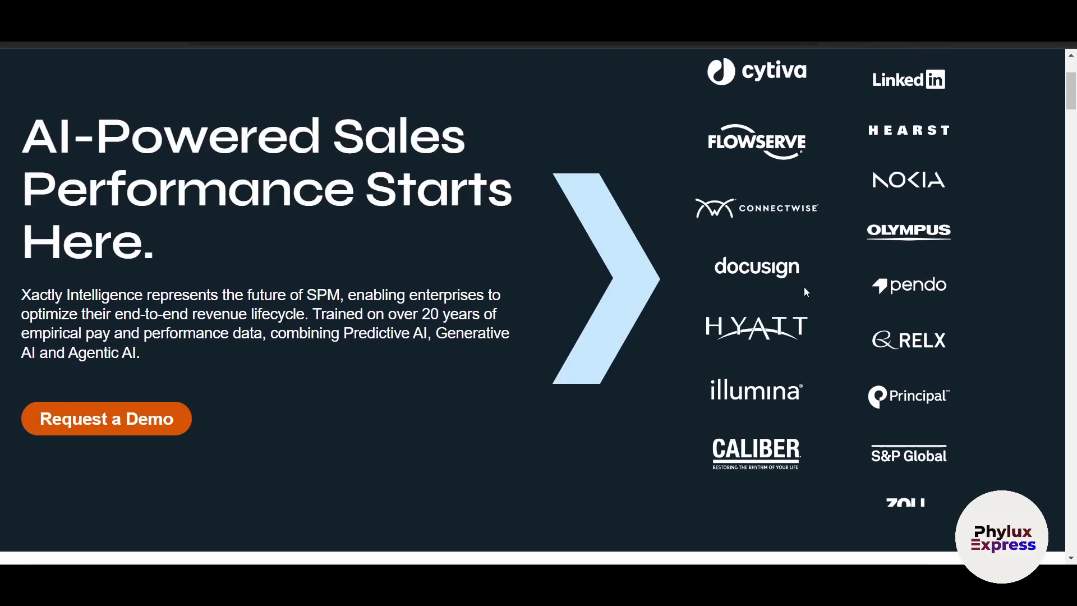
scroll(804, 287, "up", 3)
mouse_move(881, 160)
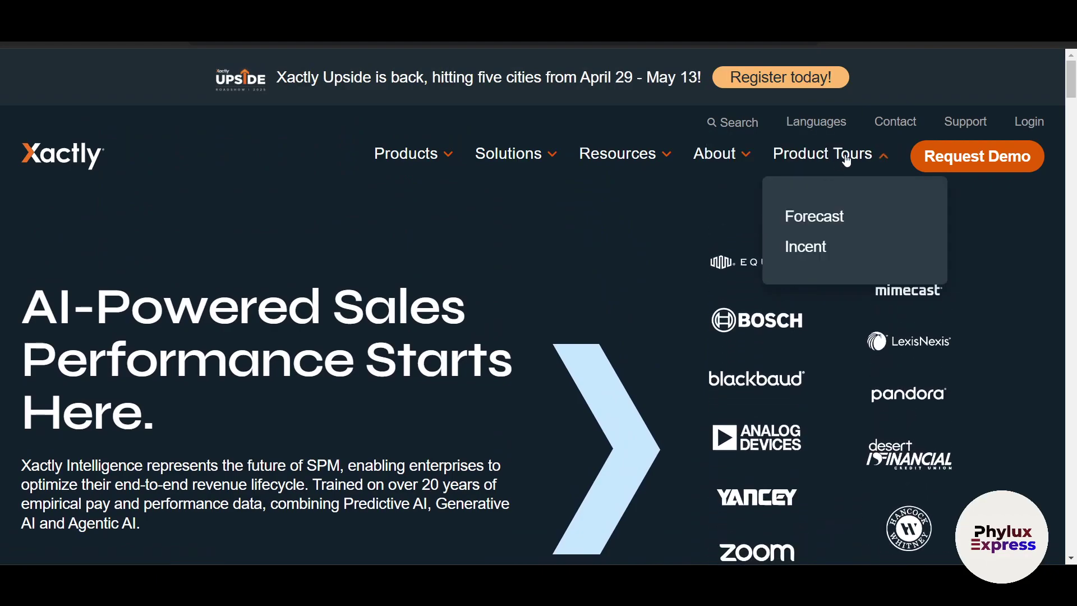
Open the Incent self-guided product tour page and bring its Take a Tour sign-up form into view.
left_click(813, 257)
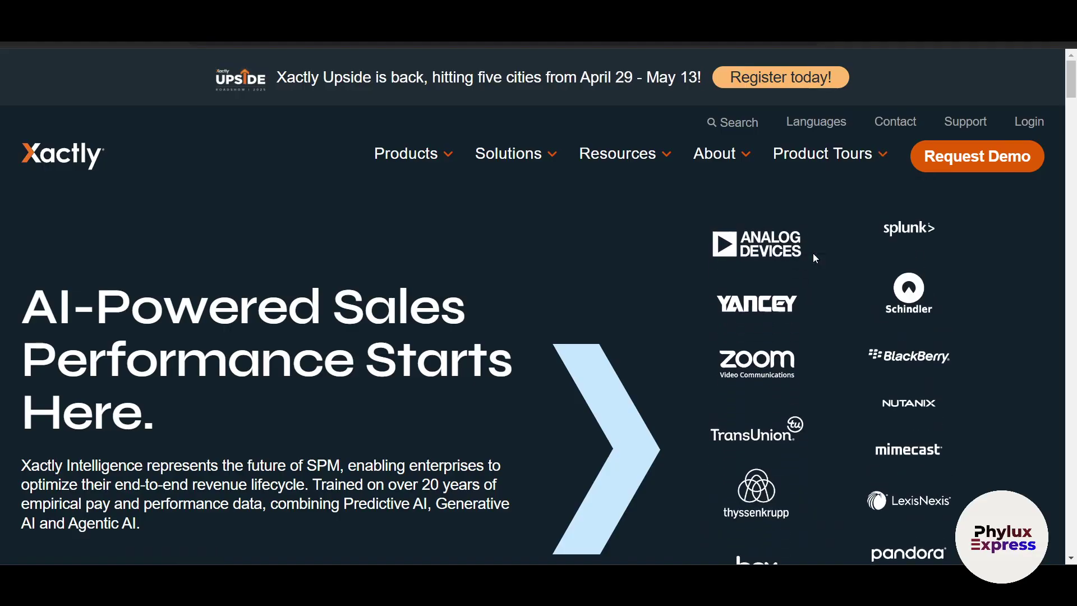
scroll(813, 253, "down", 1)
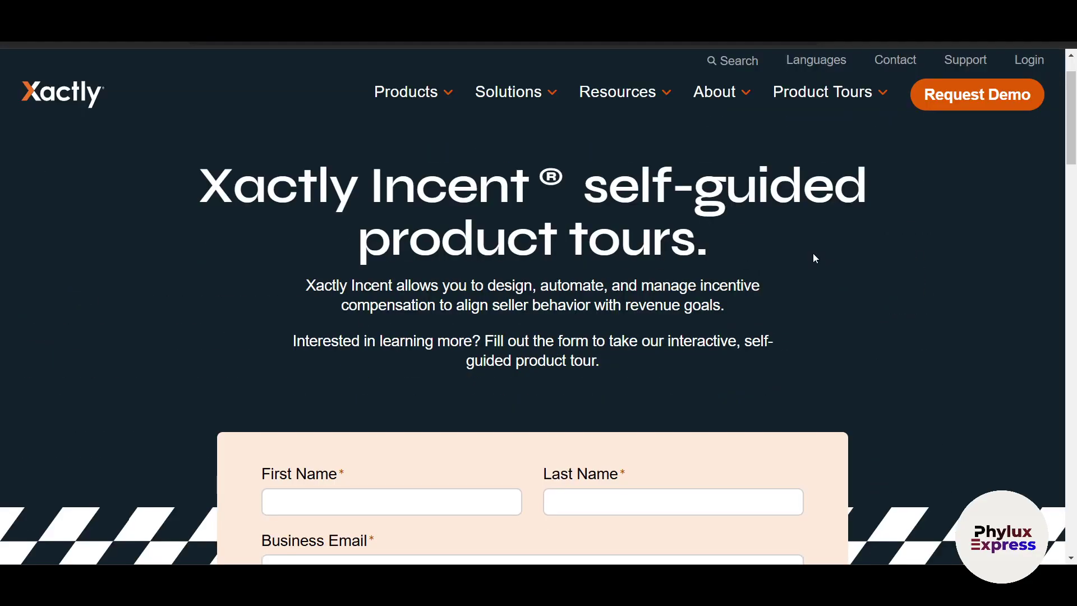
mouse_move(853, 93)
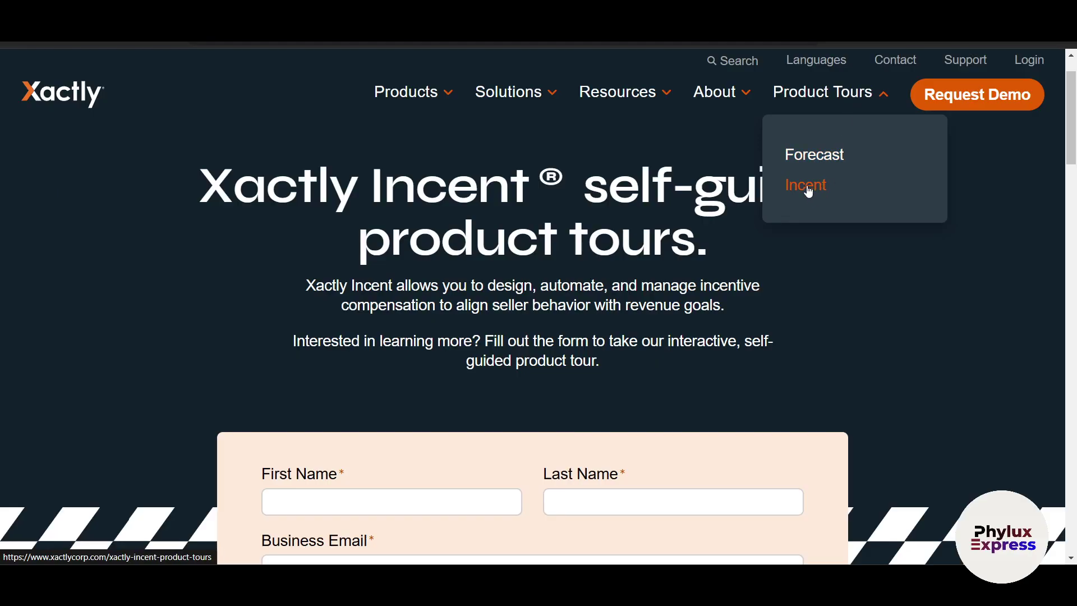
scroll(910, 354, "down", 6)
scroll(910, 356, "down", 2)
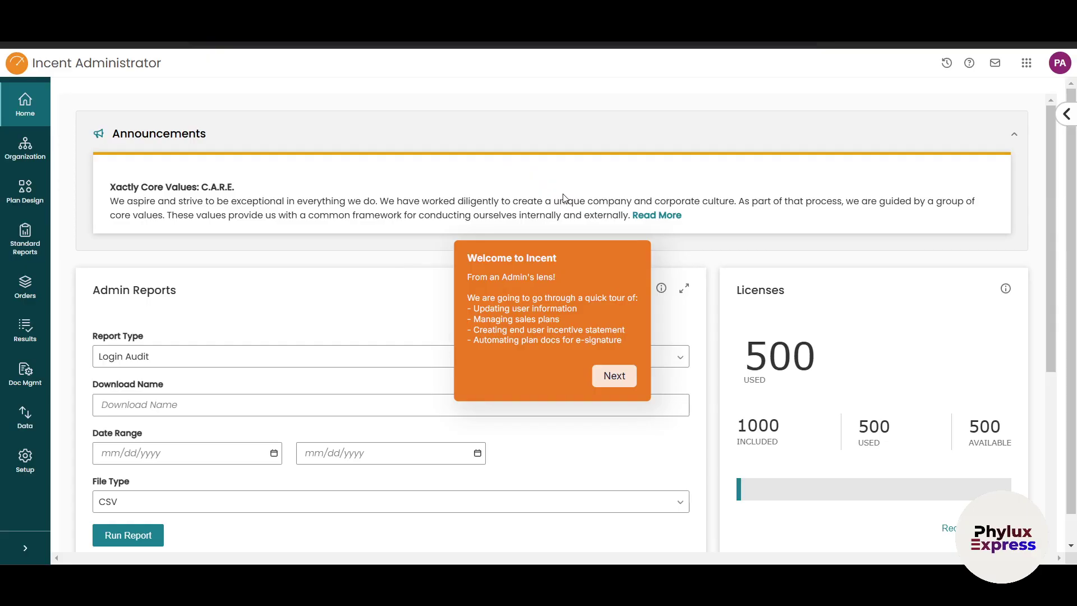
Read the Welcome to Incent overview and move the tour on to Organizational Updates.
scroll(563, 197, "down", 1)
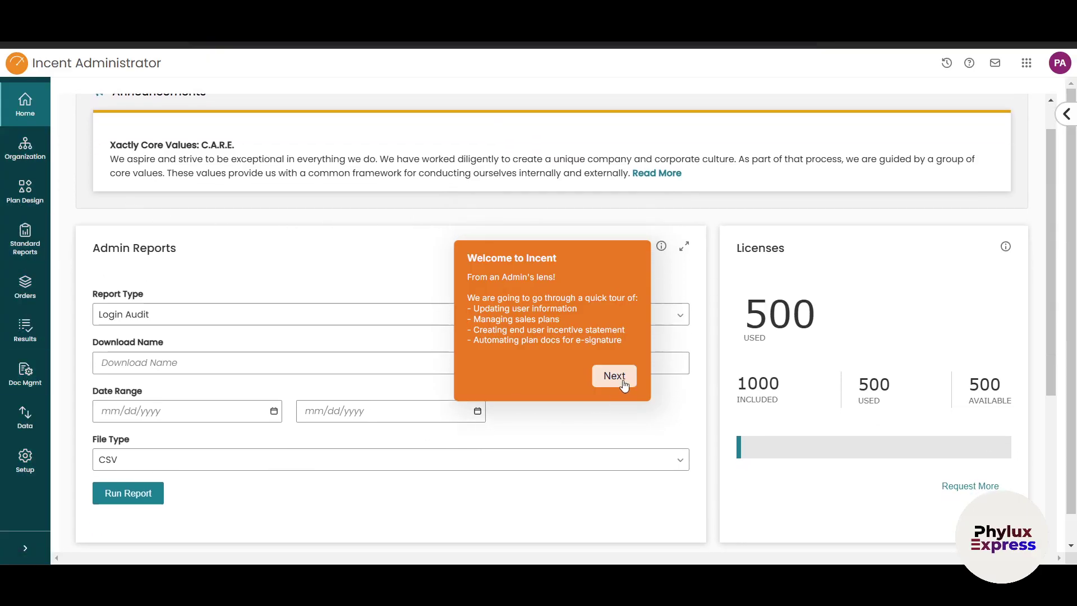
scroll(249, 351, "up", 1)
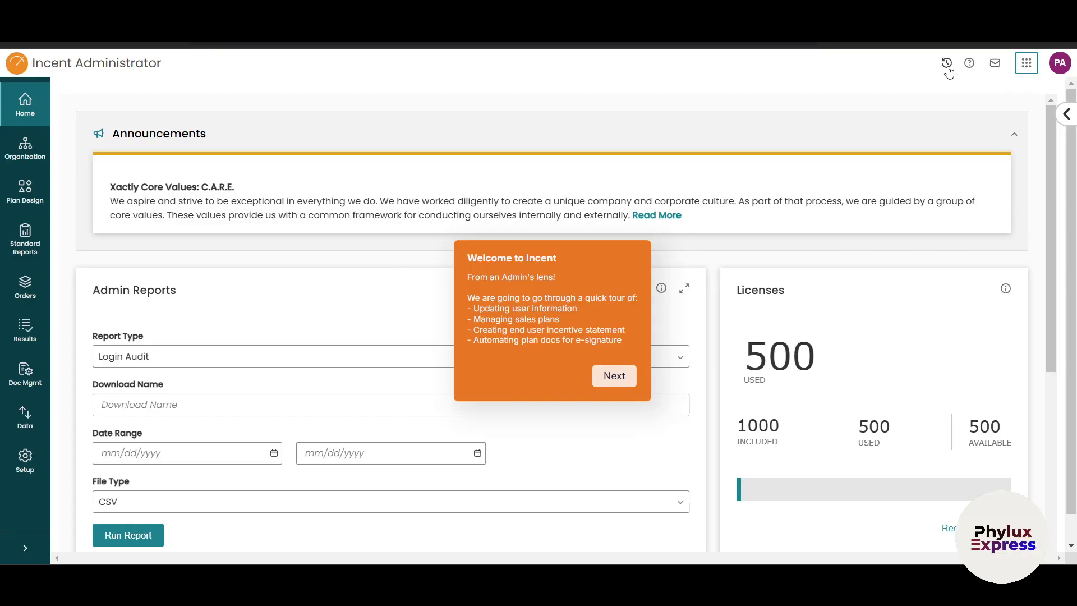
scroll(676, 365, "down", 1)
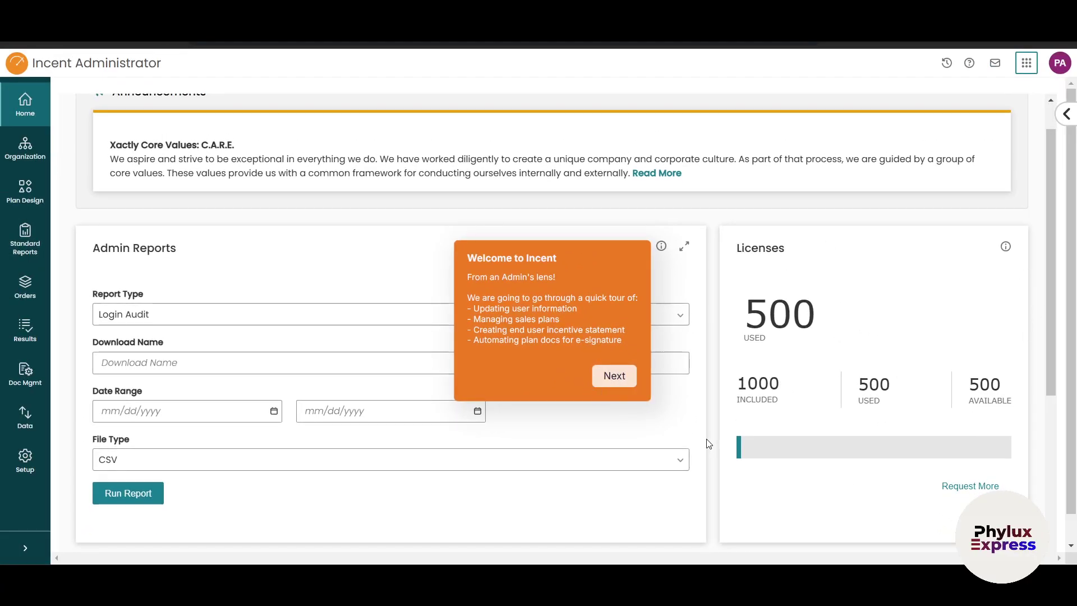
left_click(616, 376)
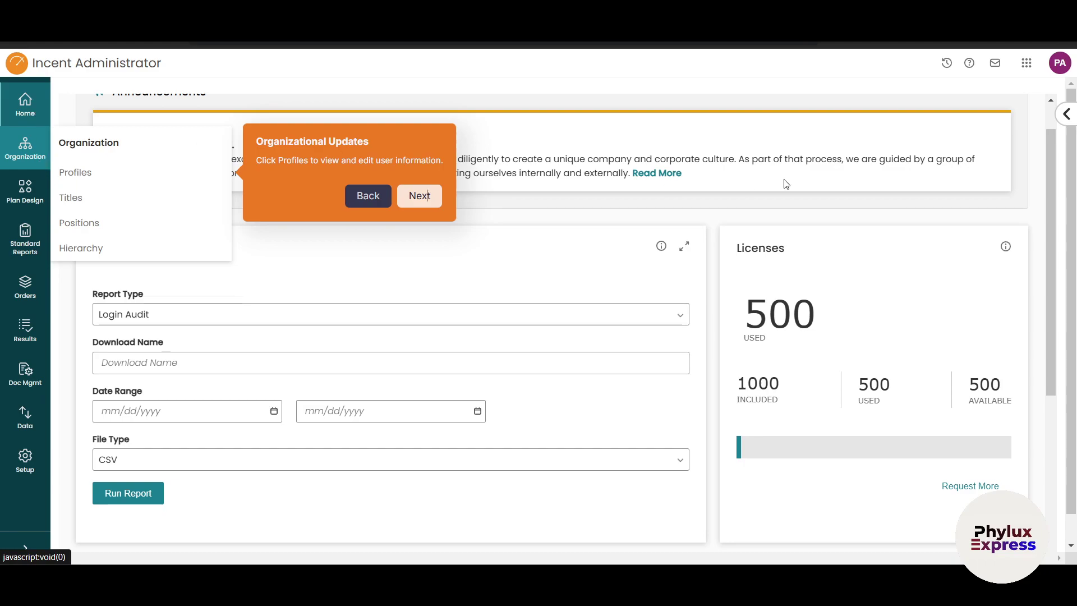
scroll(701, 372, "down", 1)
scroll(702, 372, "down", 5)
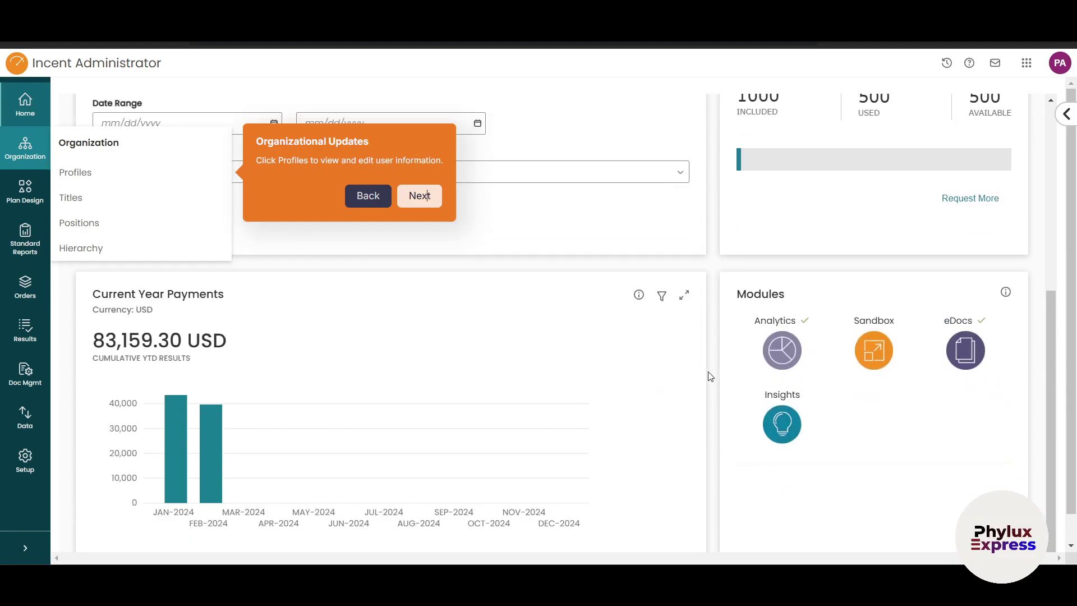
scroll(732, 374, "down", 1)
scroll(734, 373, "up", 6)
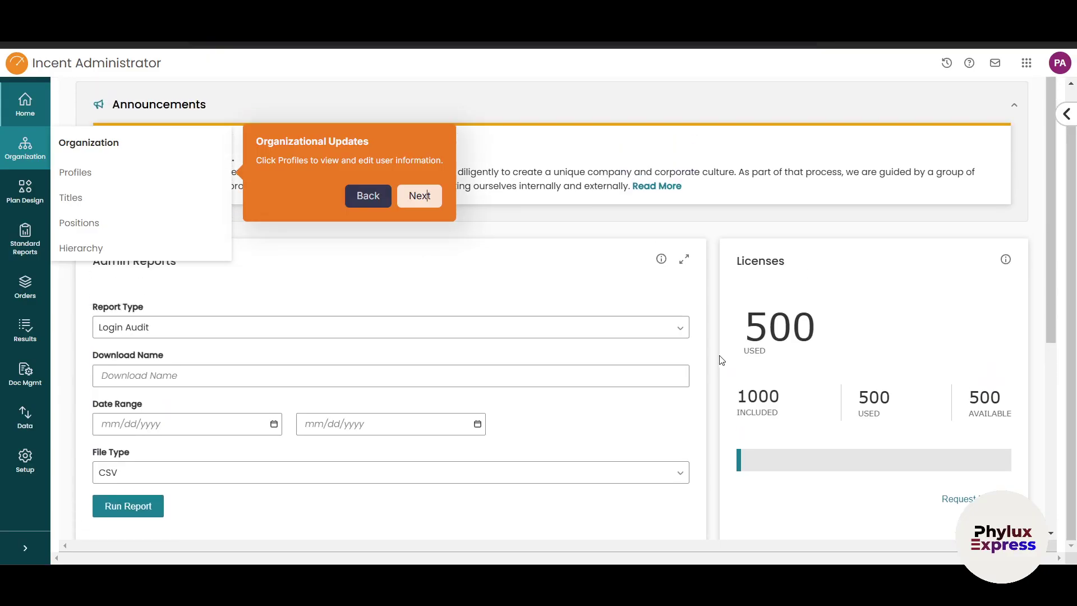
scroll(722, 359, "down", 5)
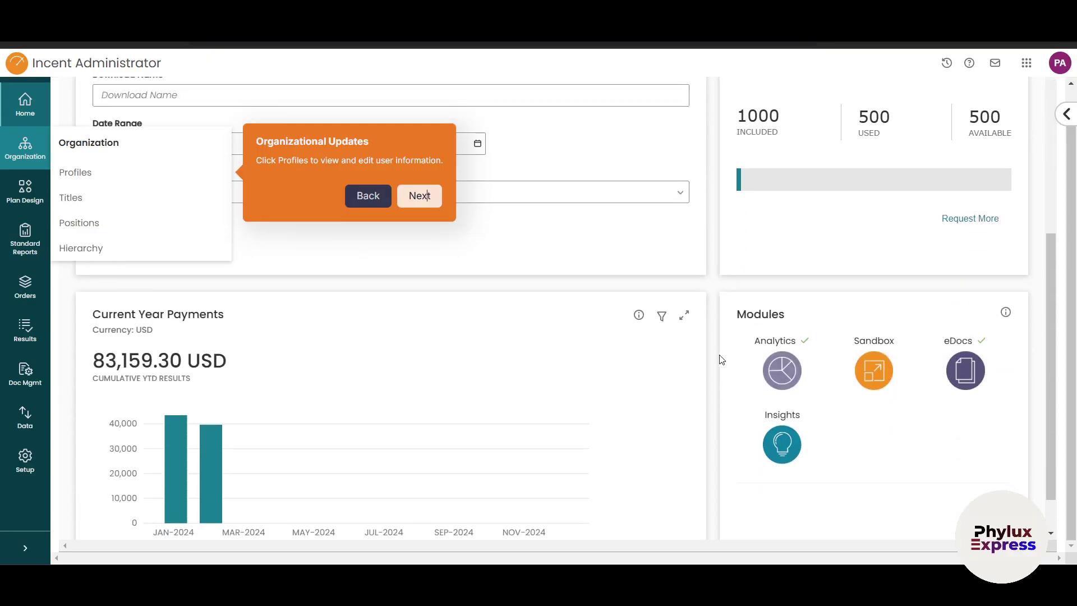
scroll(722, 360, "down", 1)
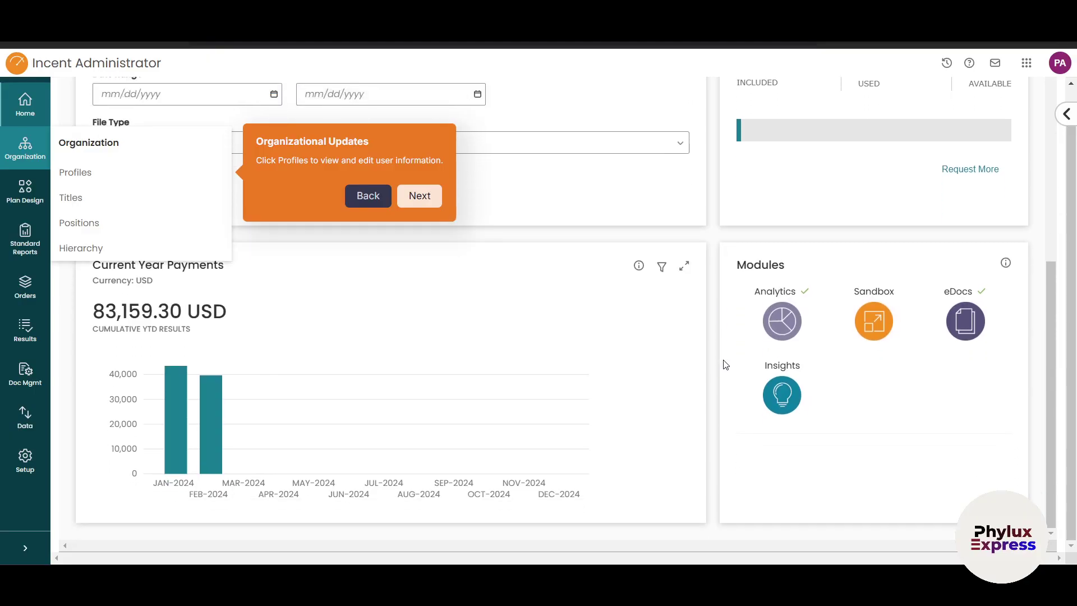
scroll(617, 348, "up", 5)
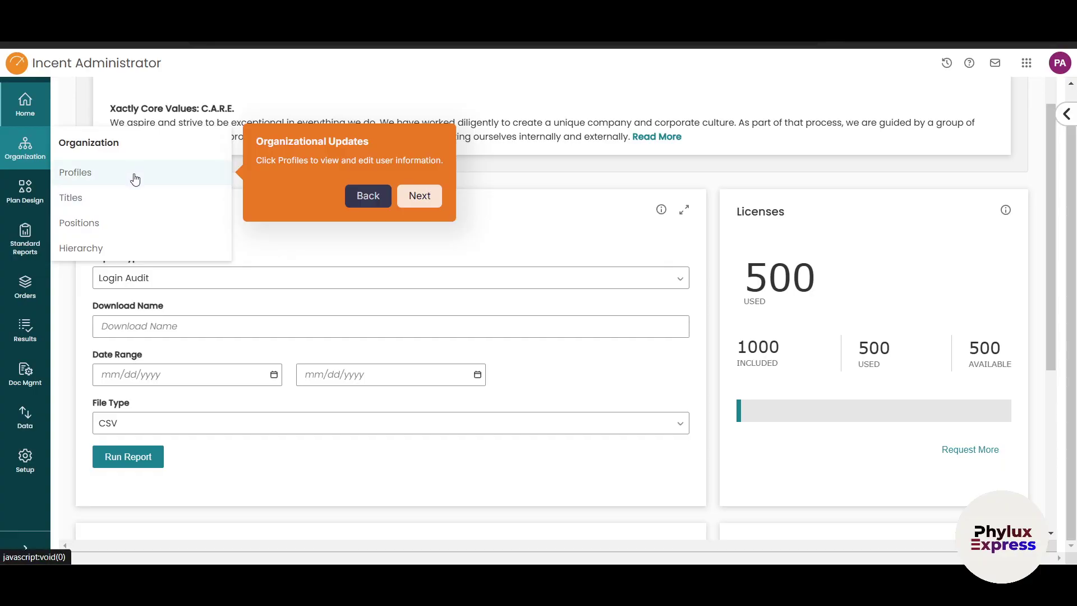
left_click(422, 200)
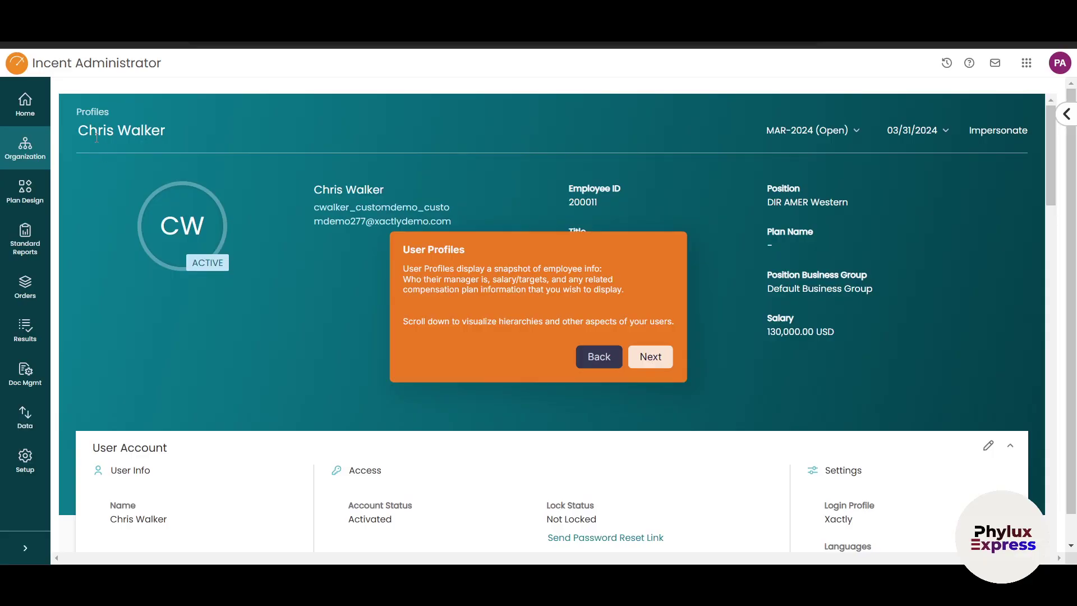
scroll(251, 241, "down", 3)
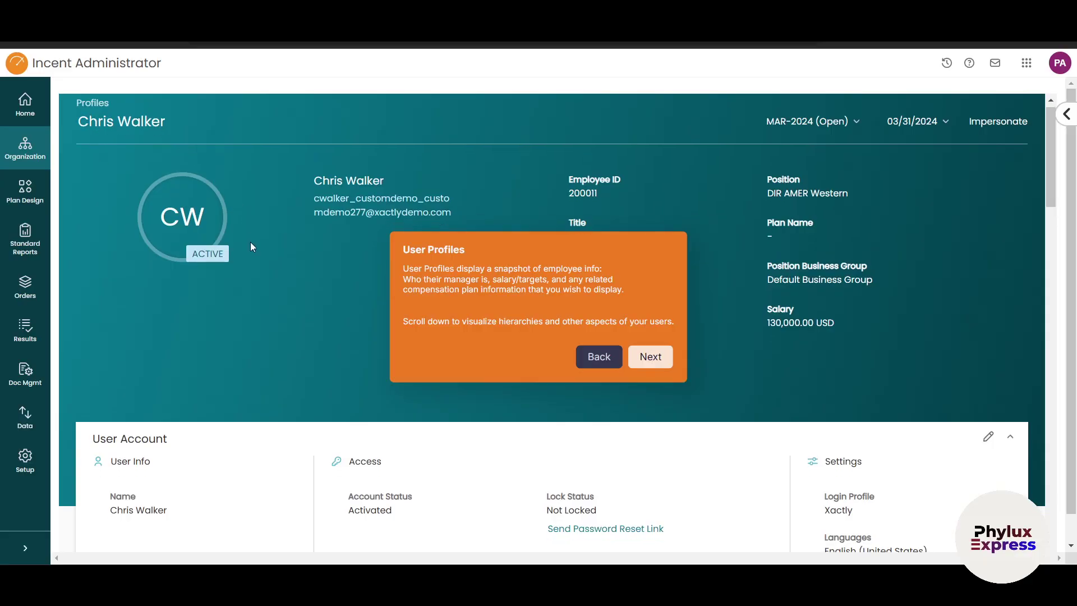
scroll(530, 208, "down", 3)
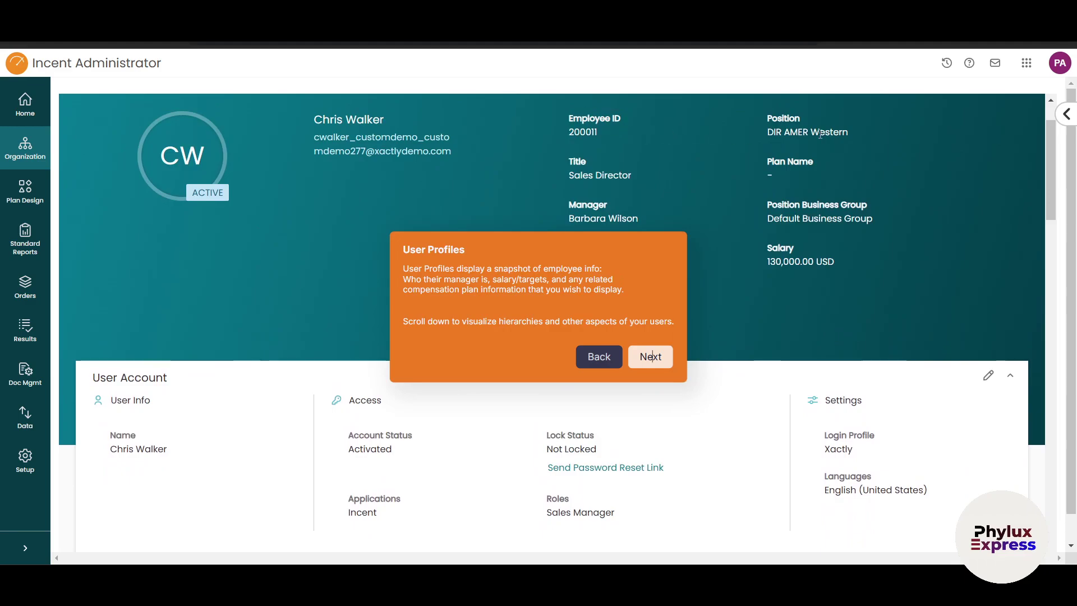
scroll(931, 227, "down", 3)
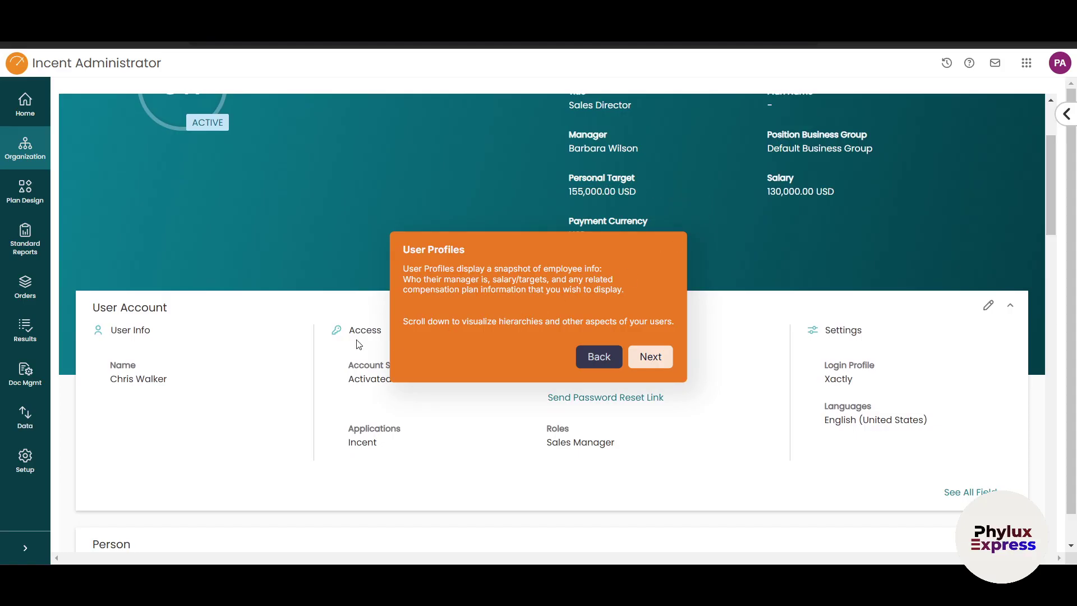
scroll(314, 351, "up", 3)
scroll(279, 358, "down", 5)
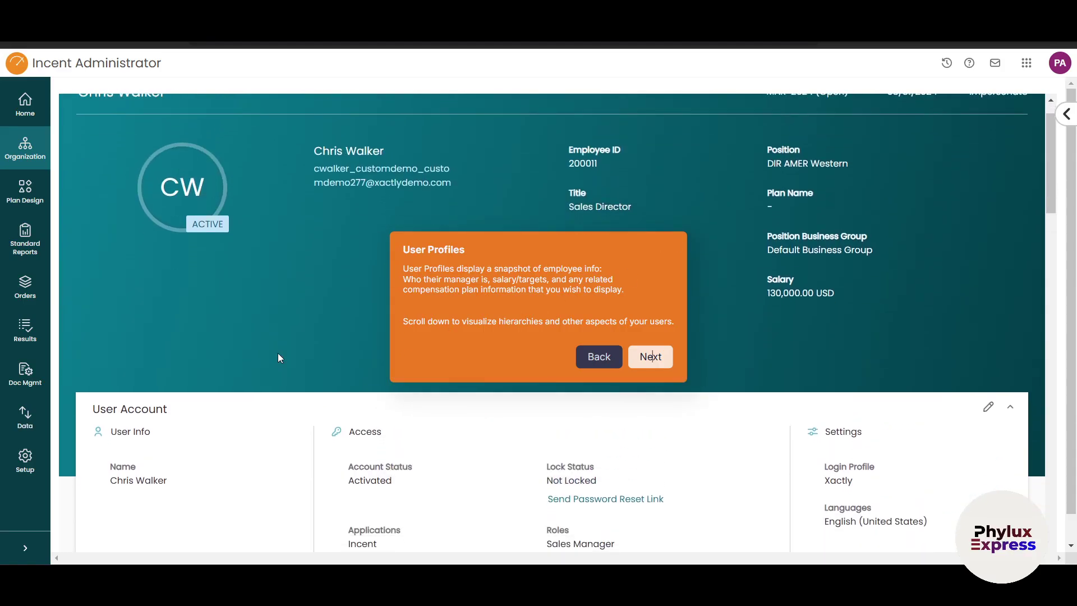
scroll(280, 358, "down", 8)
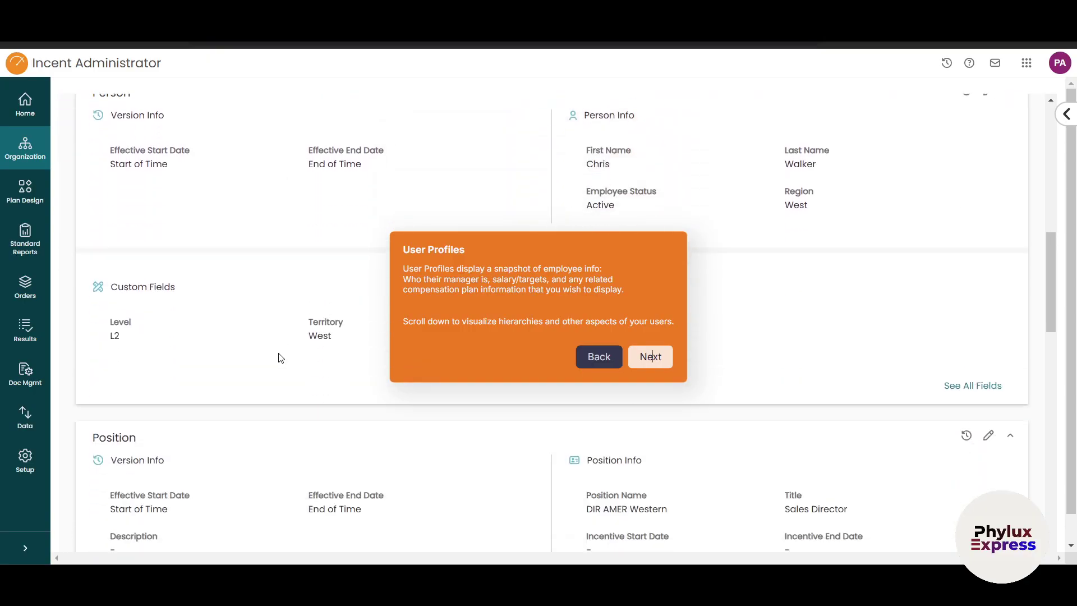
scroll(194, 264, "up", 2)
scroll(197, 259, "down", 7)
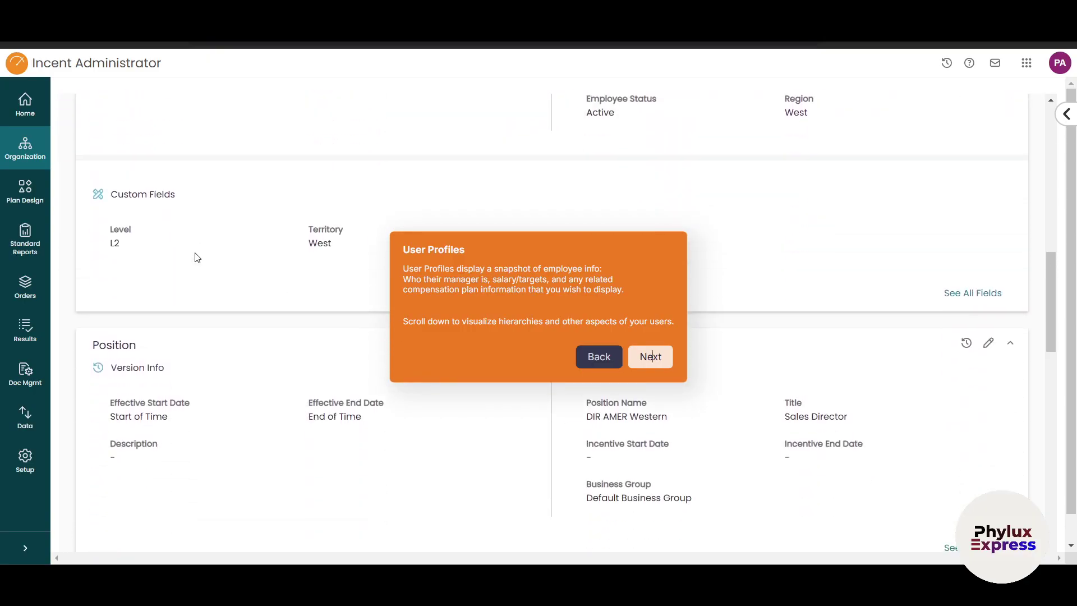
Review the director's hierarchy from VP Americas to four AE West reports and the empty Named Relationships.
scroll(197, 257, "down", 8)
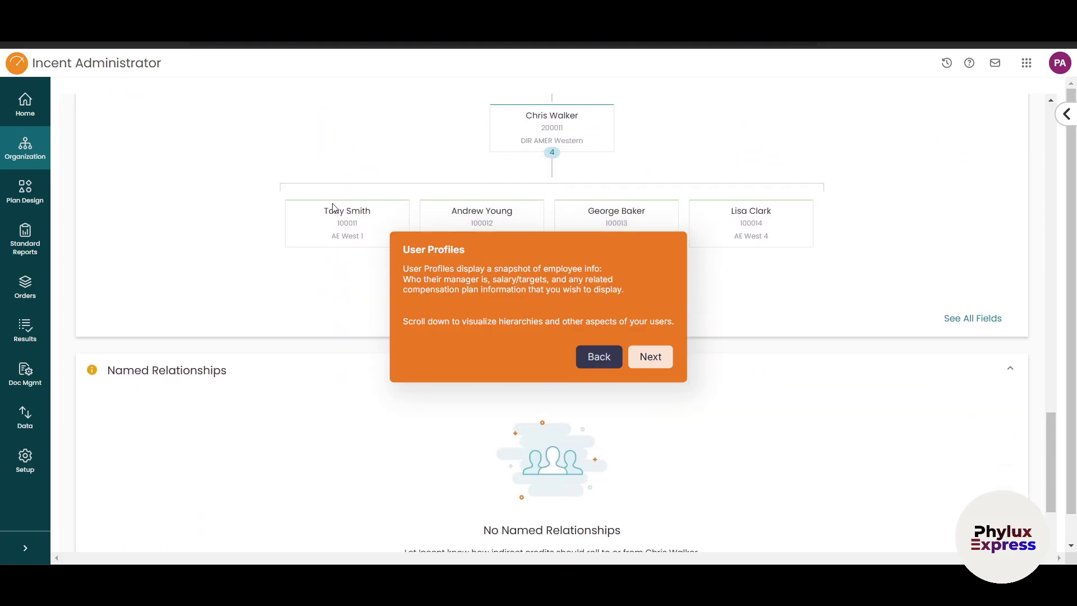
scroll(630, 177, "up", 2)
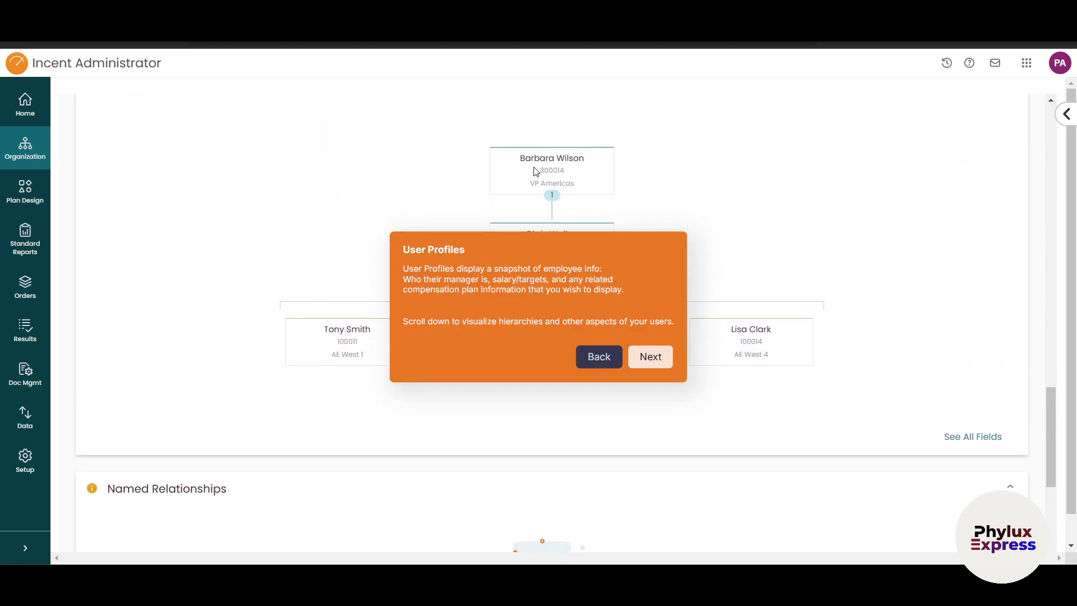
scroll(582, 171, "down", 1)
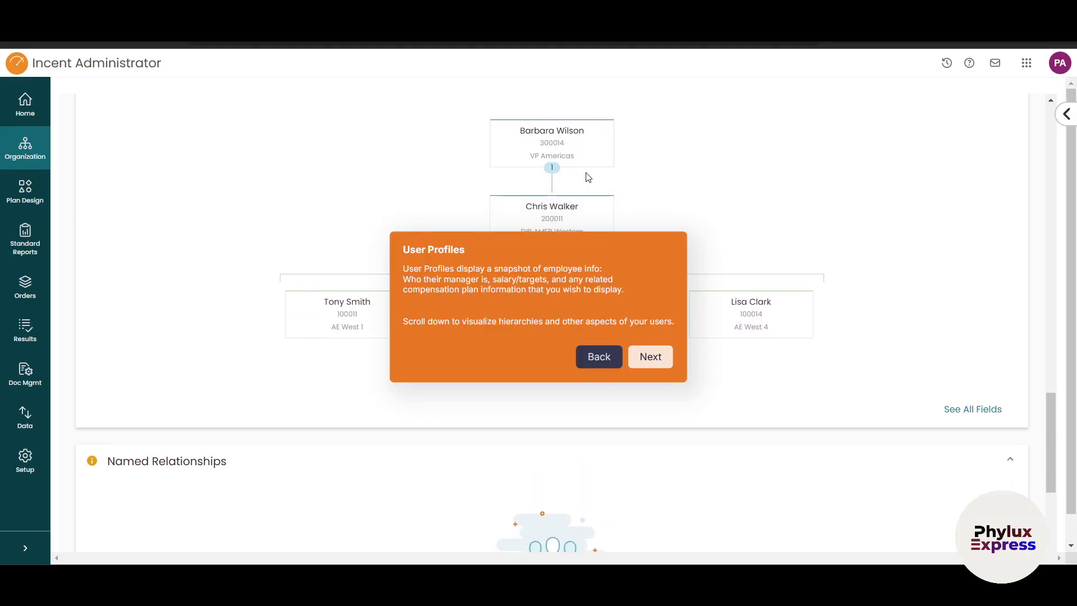
scroll(609, 176, "down", 1)
scroll(610, 183, "down", 1)
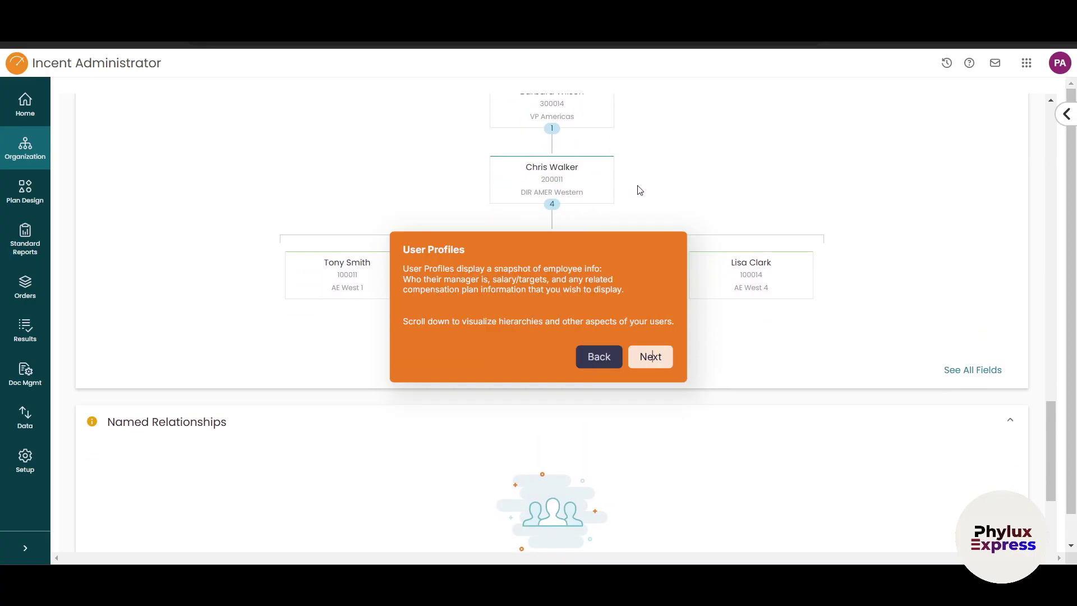
scroll(640, 191, "up", 1)
scroll(639, 191, "down", 3)
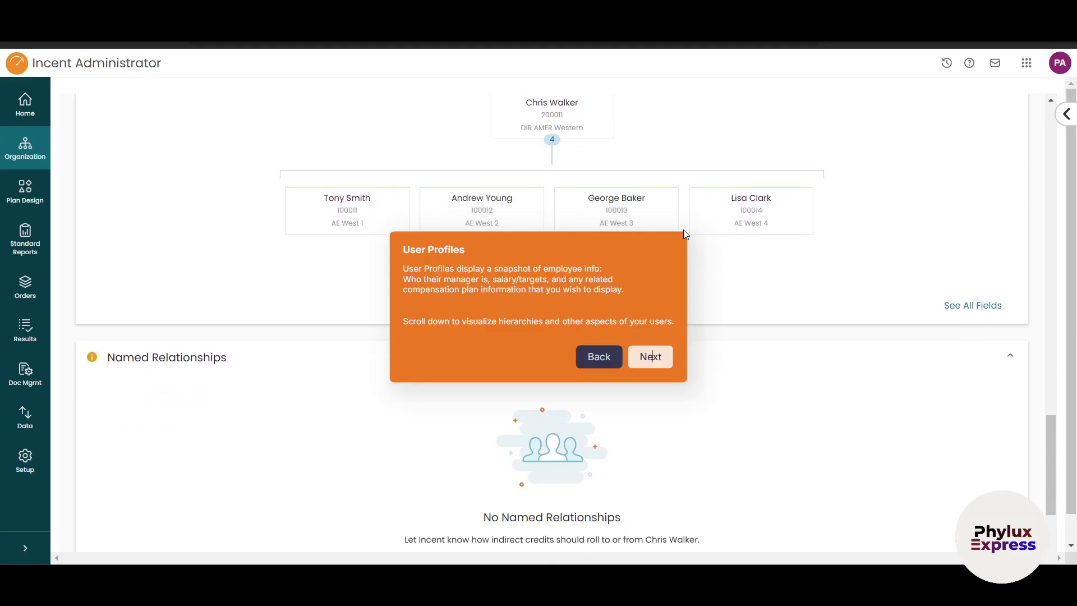
scroll(740, 264, "up", 2)
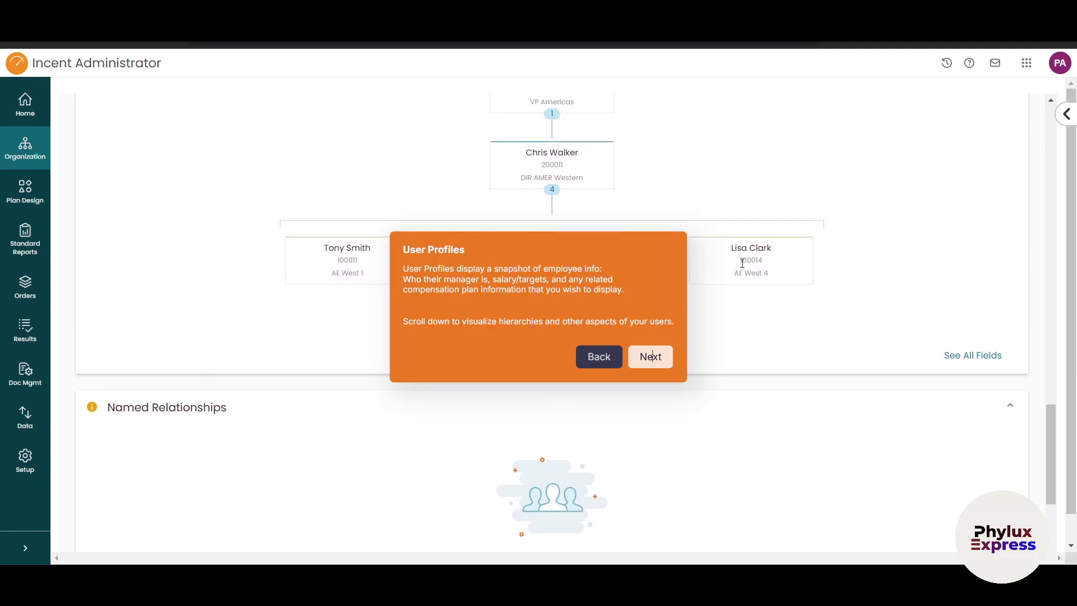
scroll(740, 265, "up", 9)
scroll(297, 280, "down", 16)
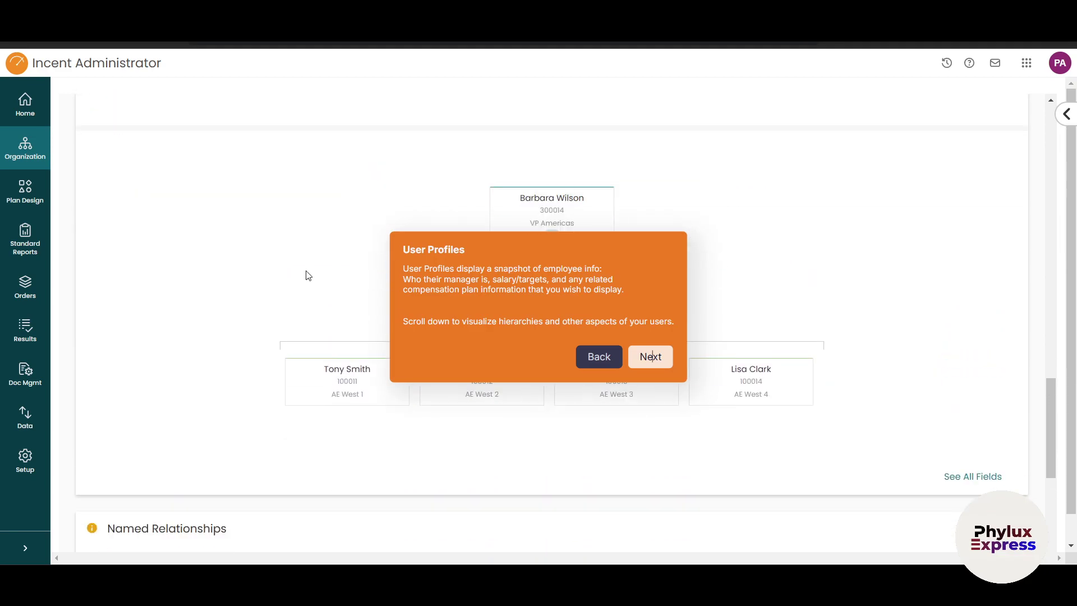
scroll(313, 303, "up", 2)
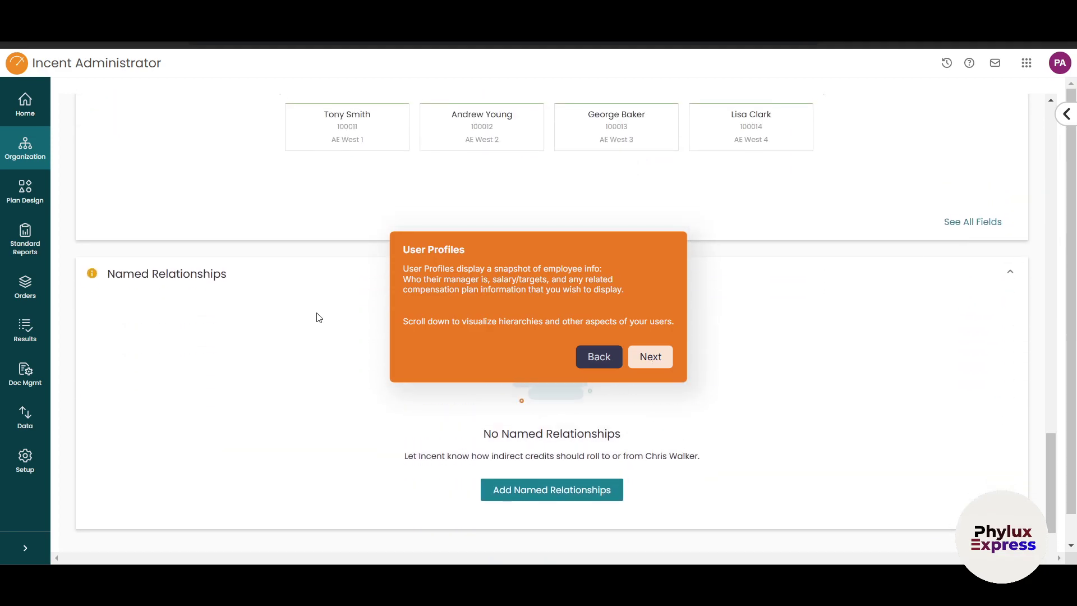
scroll(548, 467, "up", 1)
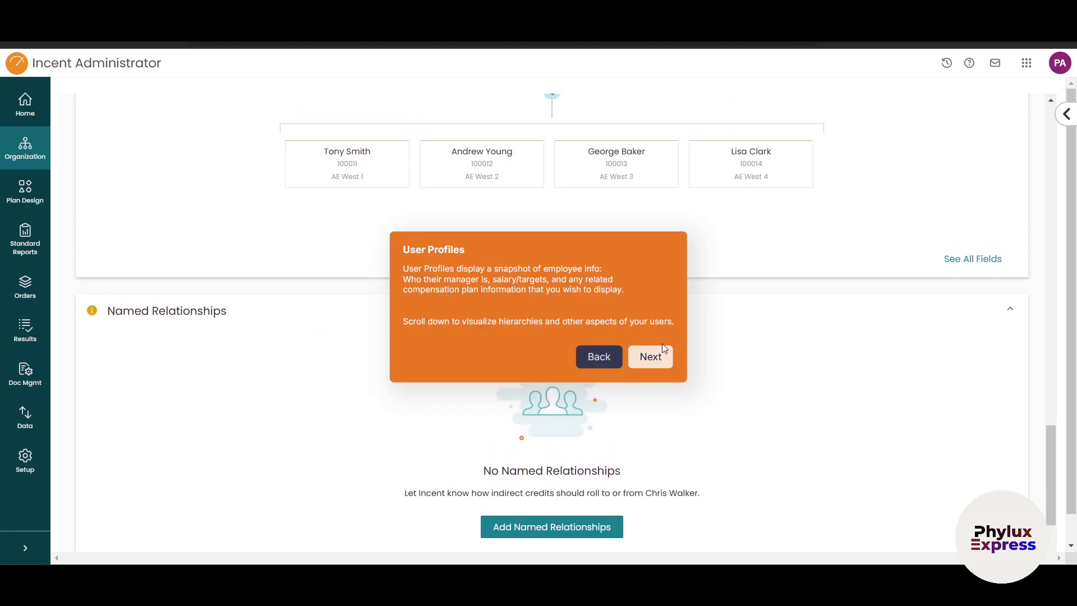
Step the tour through Managing Sales Plans to the New Business Credit rule's No-Code Rule Builder step.
left_click(650, 363)
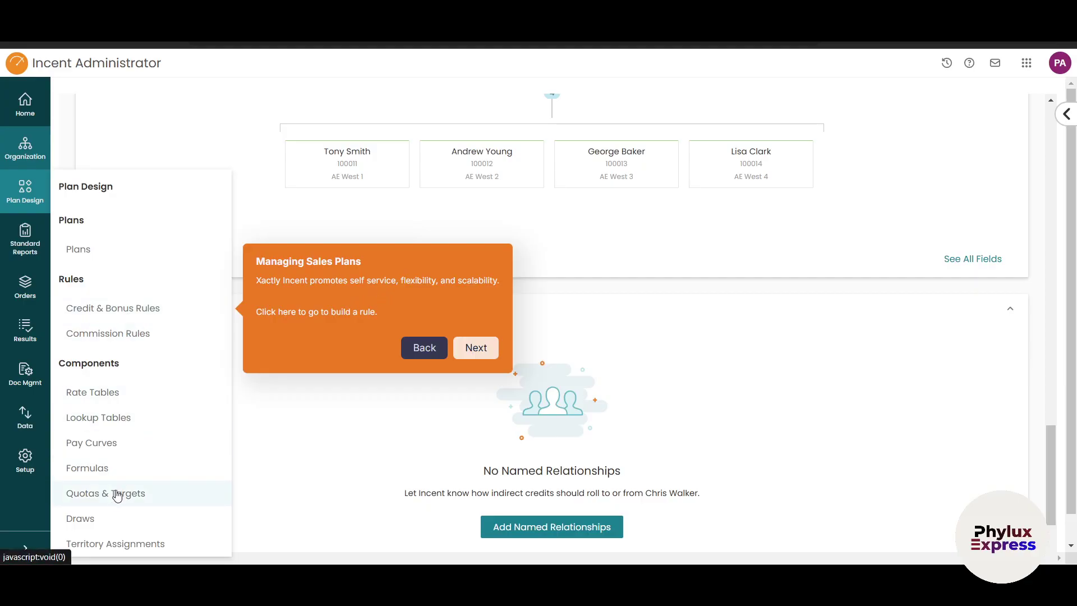
left_click(474, 349)
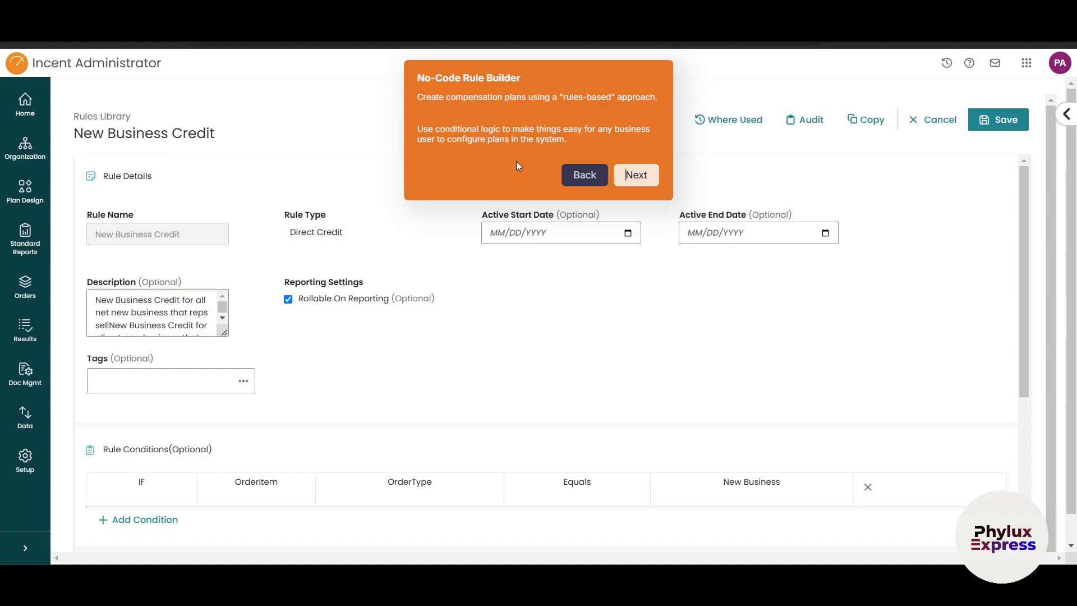
Enlarge the New Business Credit Description box and review the rule crediting Amount in USD for New Business orders.
scroll(421, 342, "down", 2)
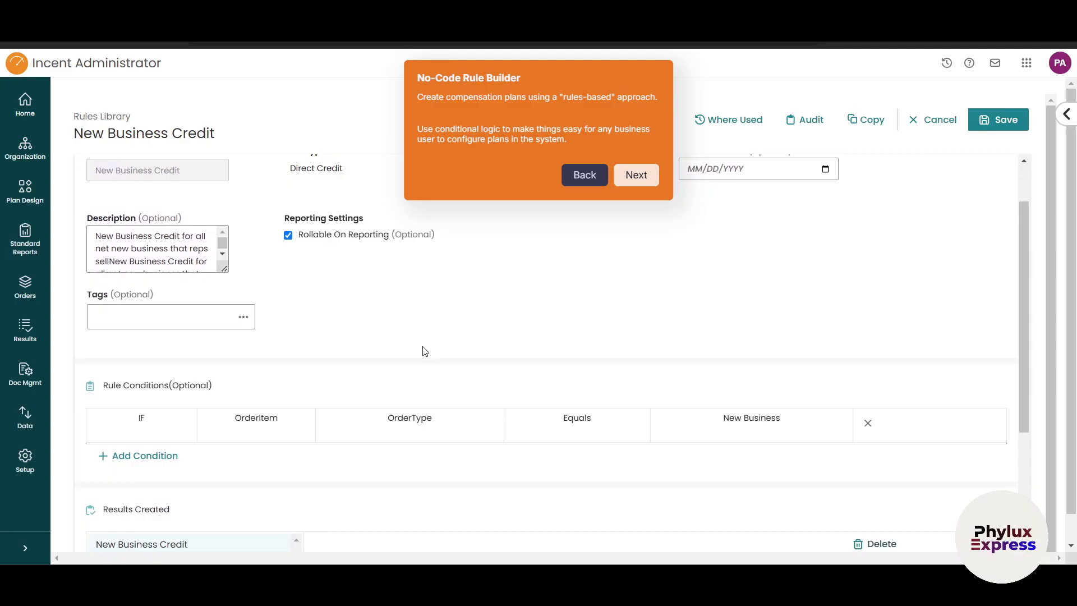
scroll(423, 351, "up", 2)
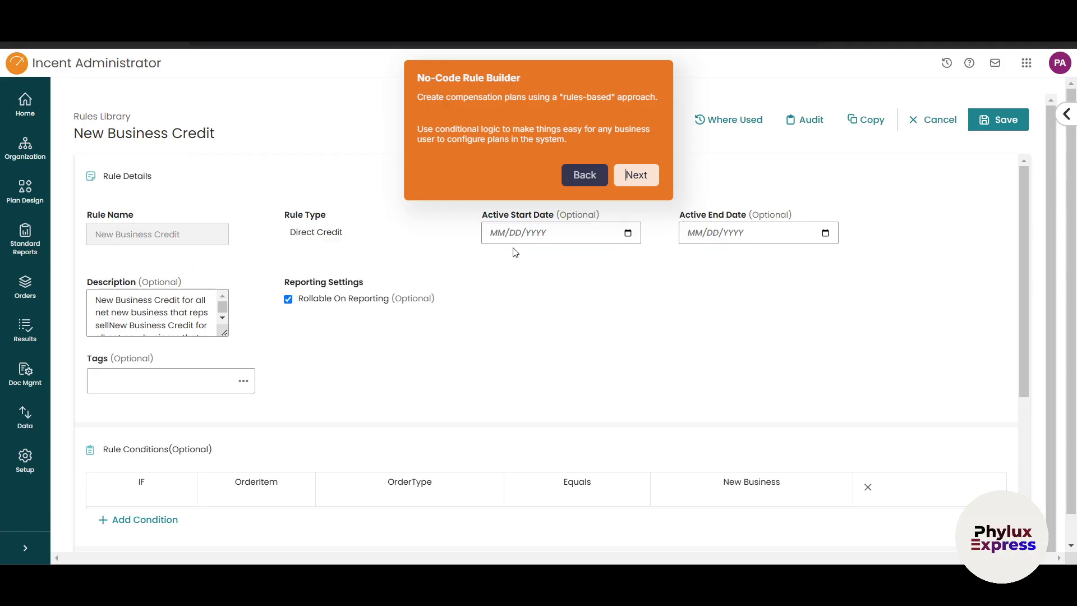
scroll(123, 307, "down", 1)
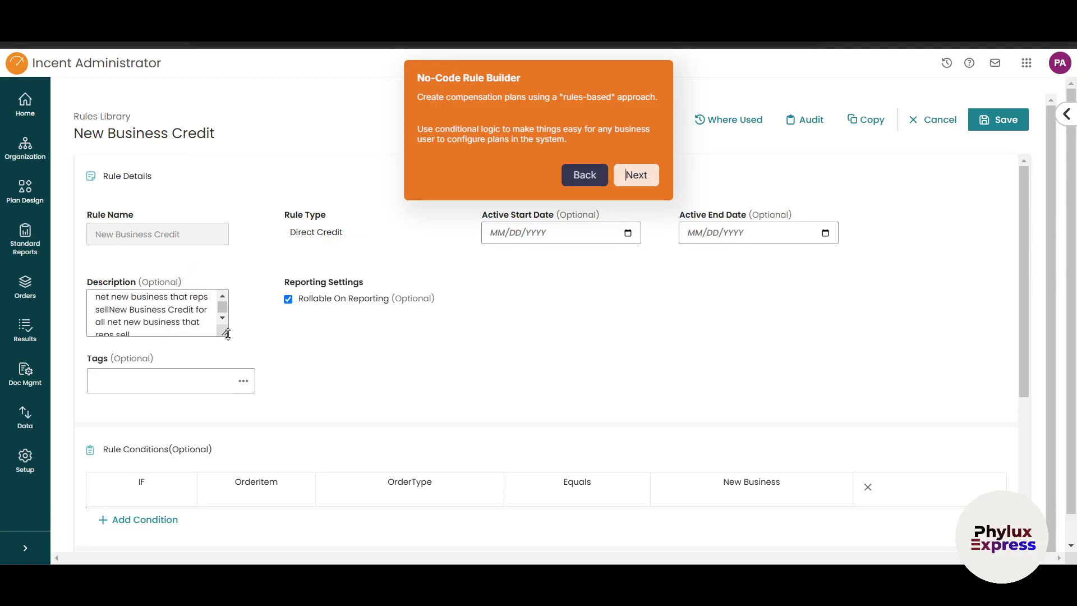
left_click_drag(227, 335, 227, 384)
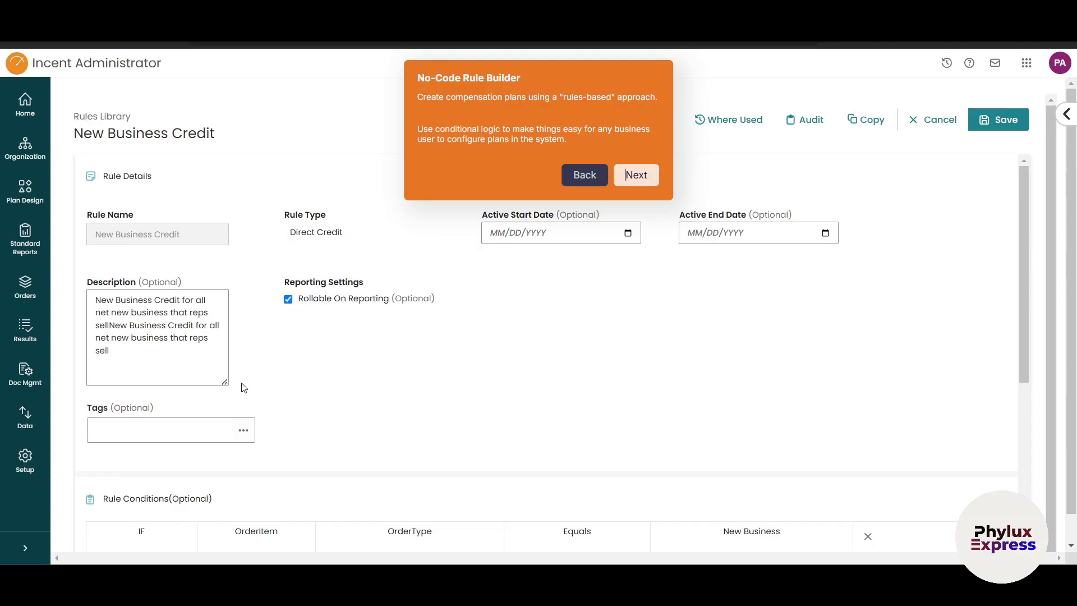
scroll(237, 389, "down", 2)
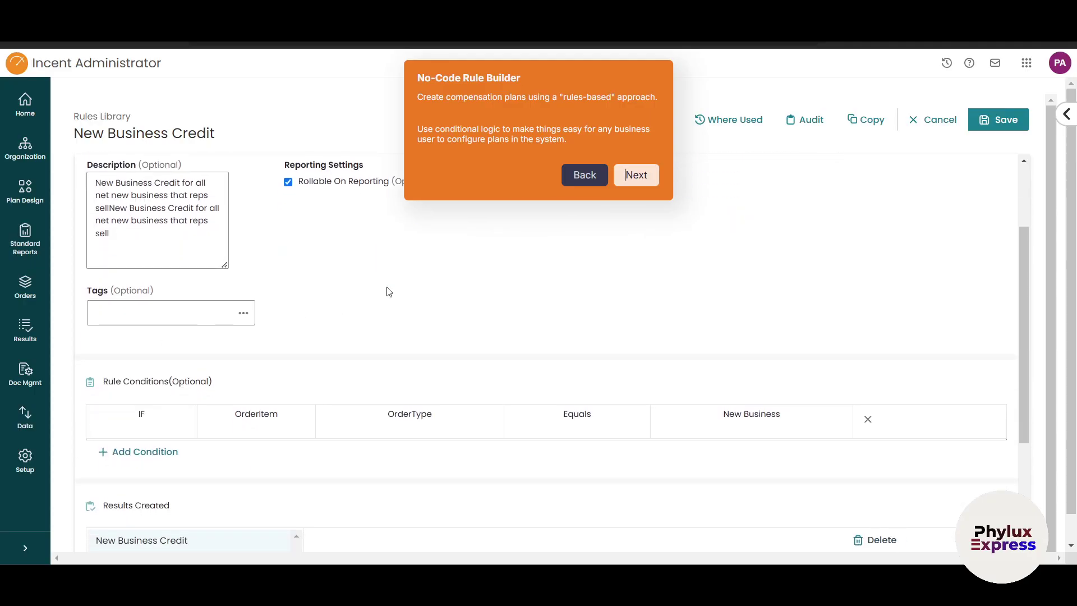
scroll(381, 290, "up", 1)
scroll(374, 294, "down", 2)
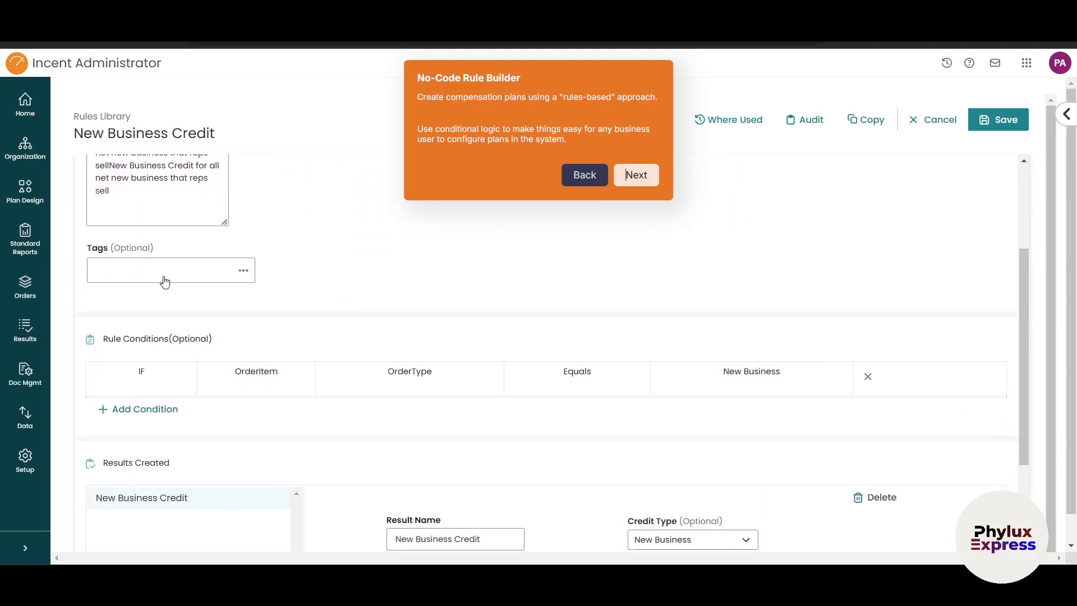
scroll(171, 283, "down", 2)
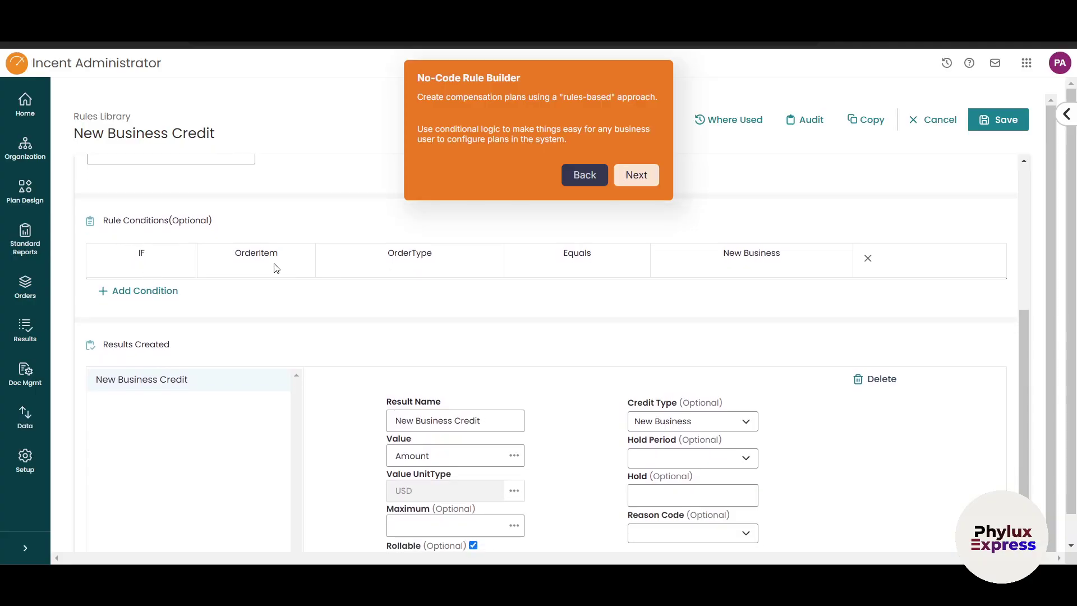
scroll(147, 245, "down", 1)
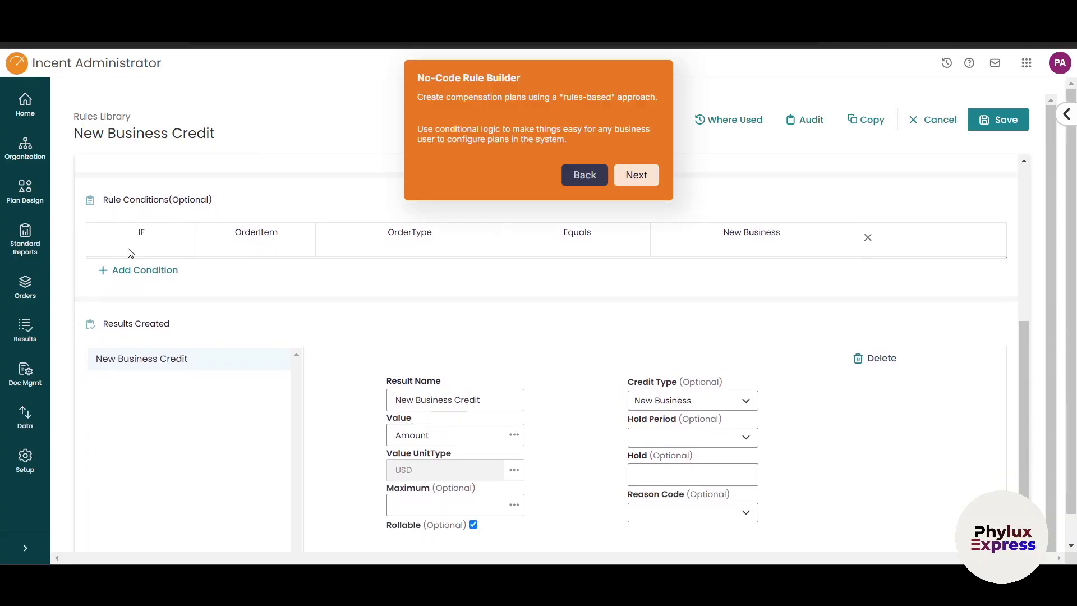
scroll(224, 297, "up", 1)
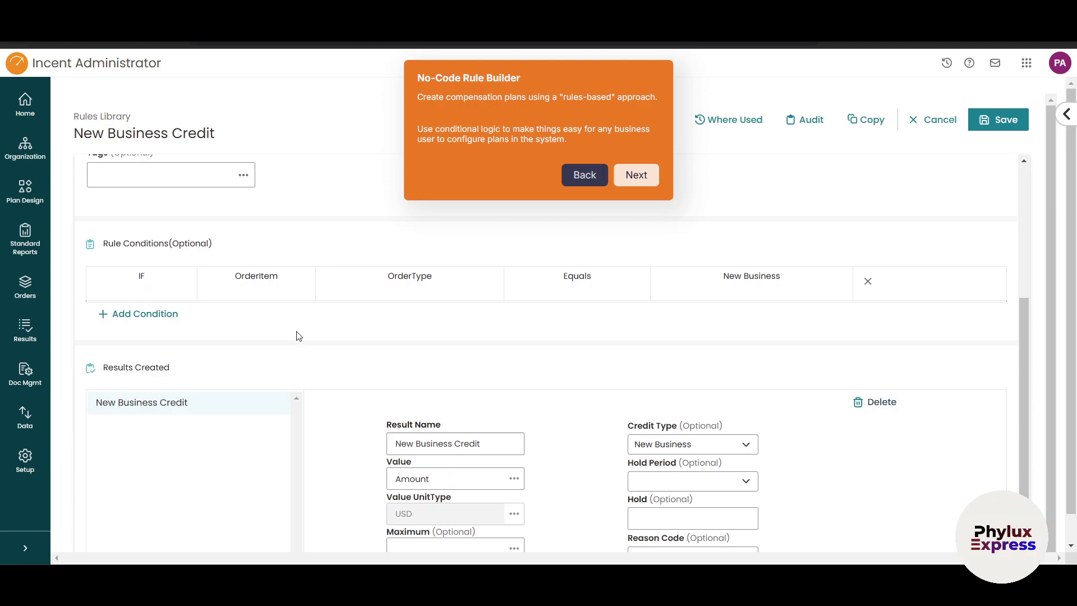
scroll(337, 336, "down", 3)
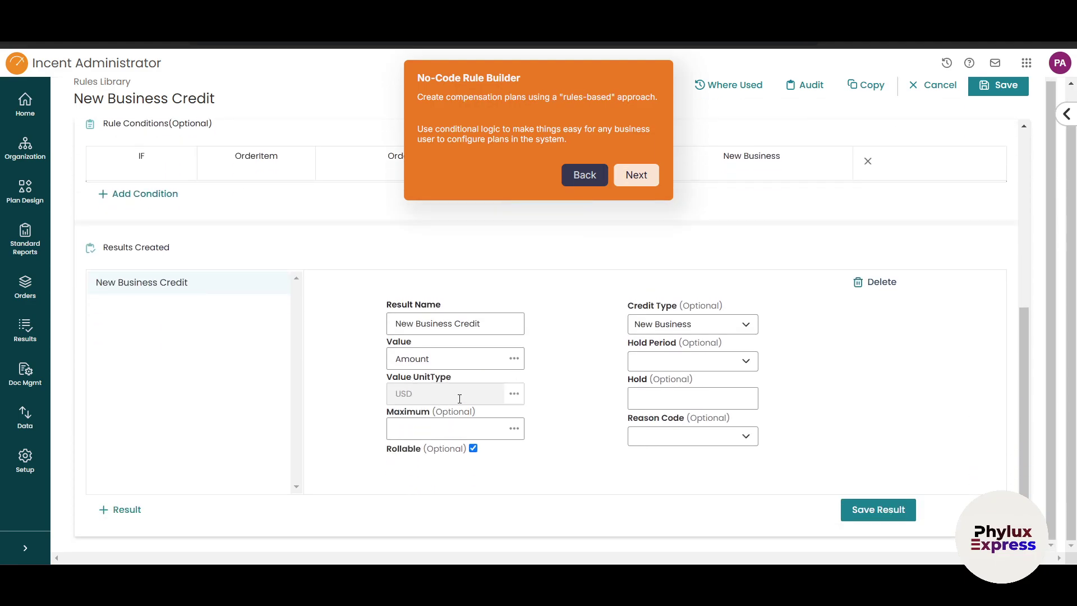
Step the tour past Standard Reports to the Incentive Statement Customization page.
left_click(636, 175)
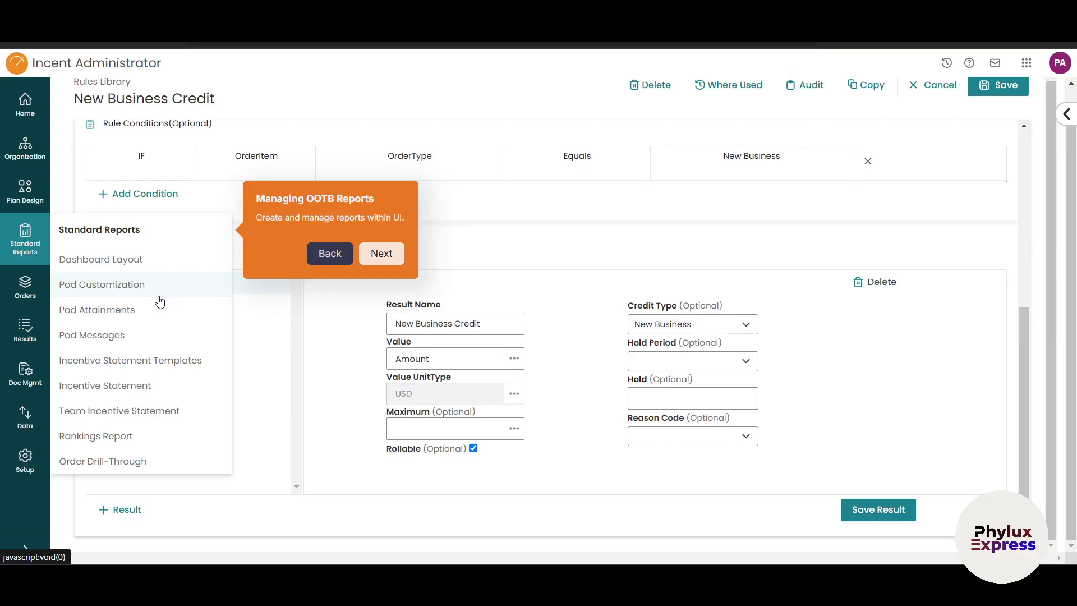
left_click(386, 255)
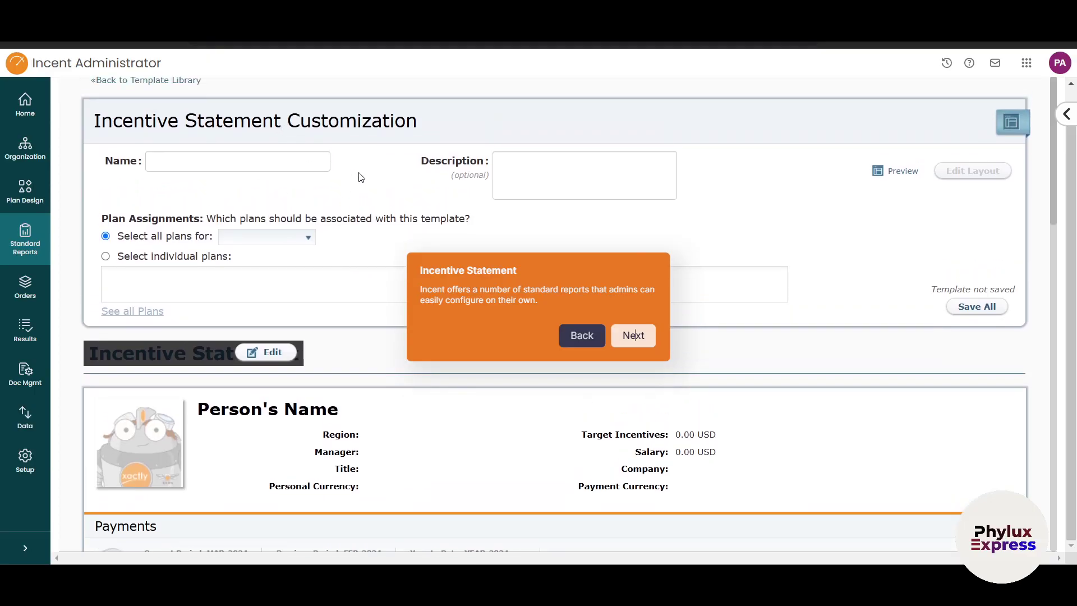
Review the unsaved Incentive Statement template, then advance the tour to Centralize Documents and Inquiries.
scroll(359, 176, "down", 3)
scroll(260, 292, "down", 2)
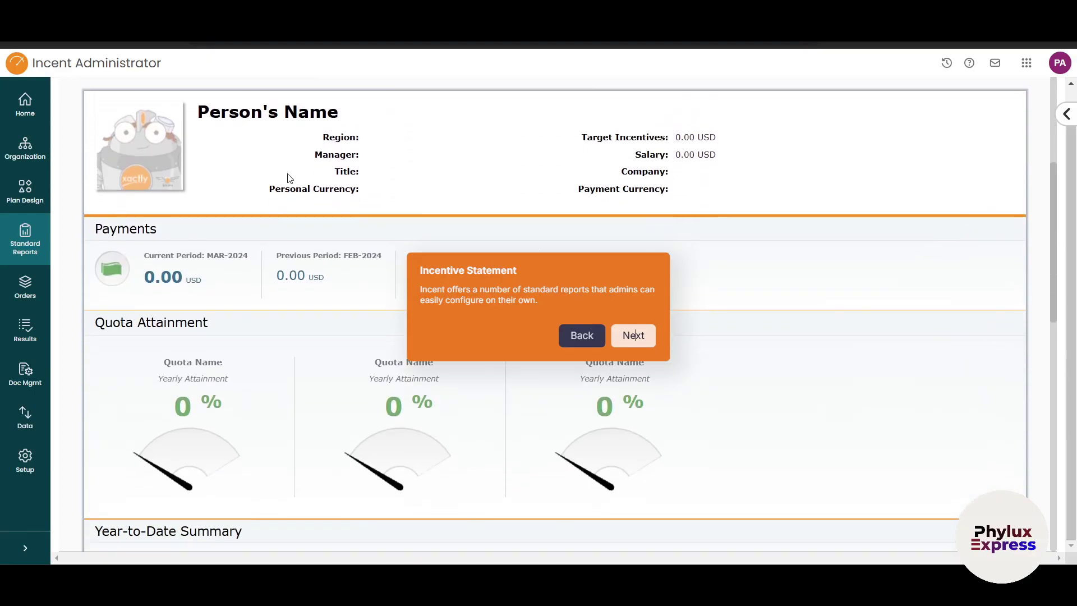
scroll(281, 337, "down", 6)
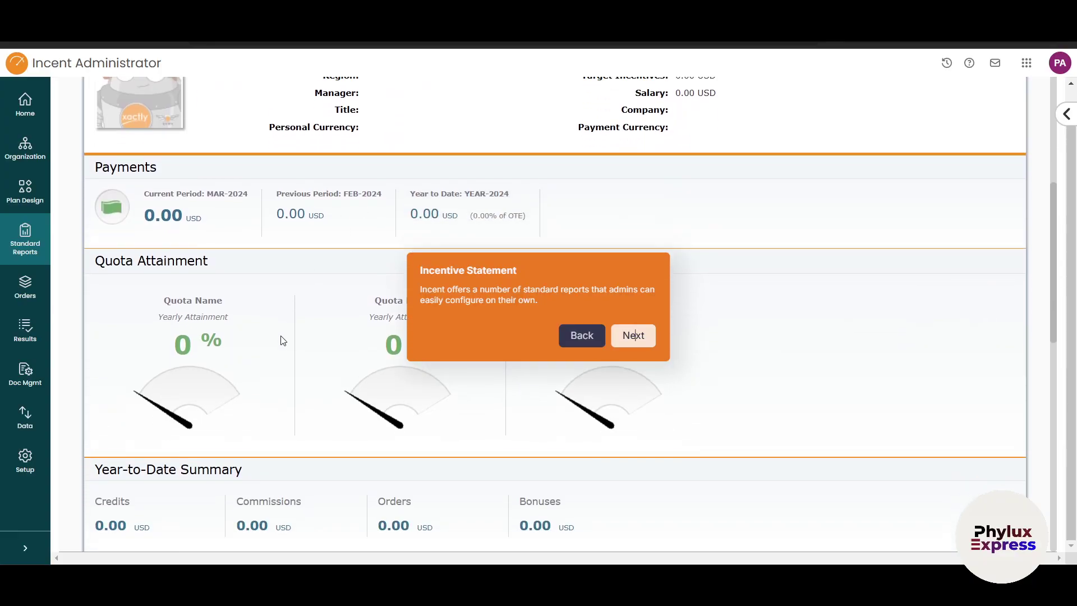
scroll(247, 370, "down", 4)
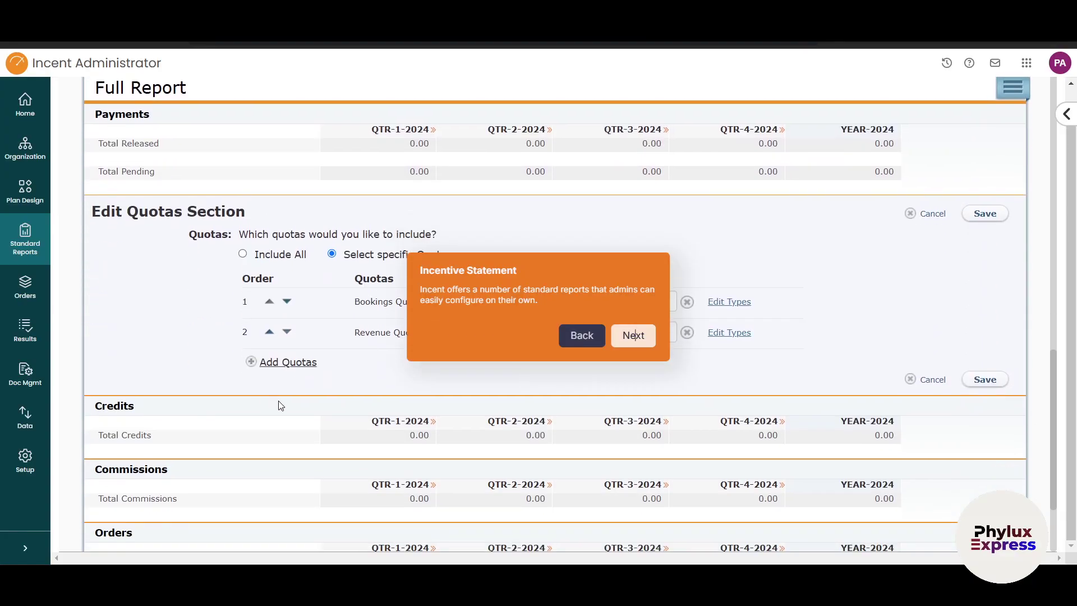
scroll(284, 411, "down", 2)
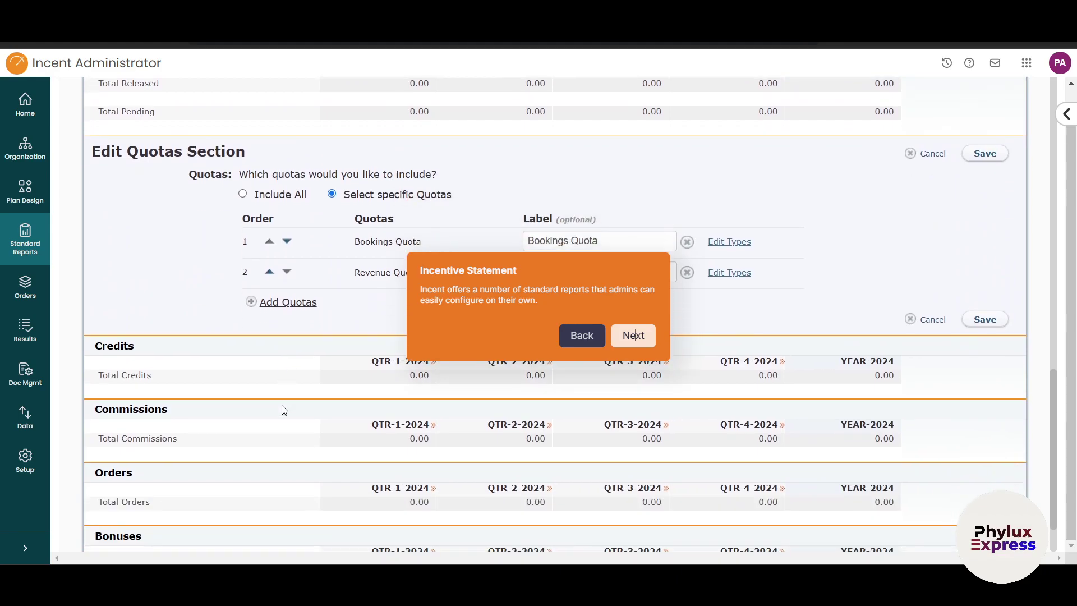
scroll(289, 411, "up", 1)
scroll(291, 412, "up", 2)
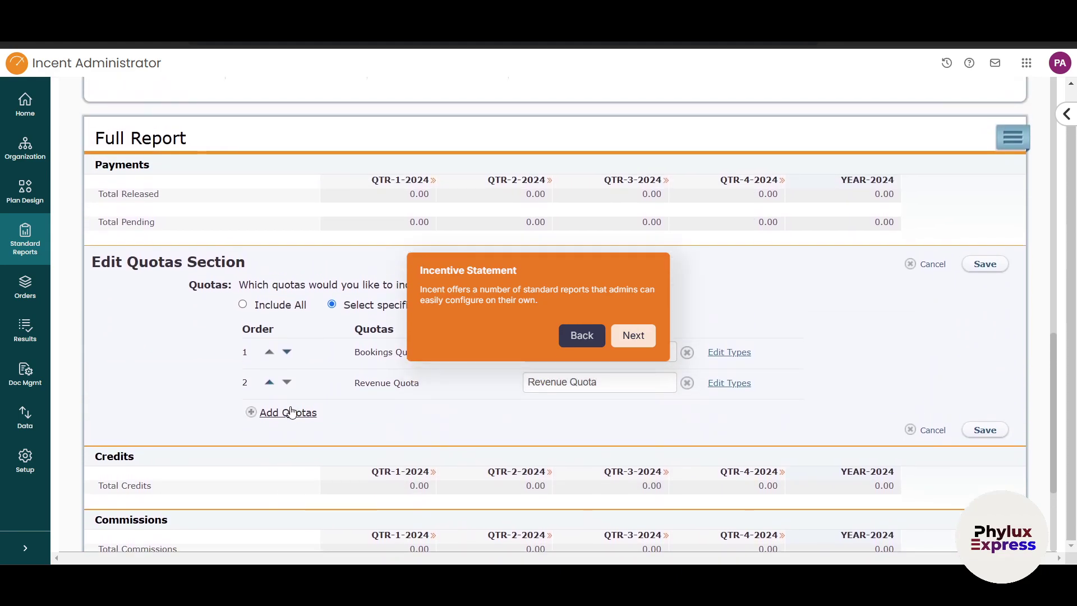
scroll(291, 412, "up", 1)
left_click(623, 341)
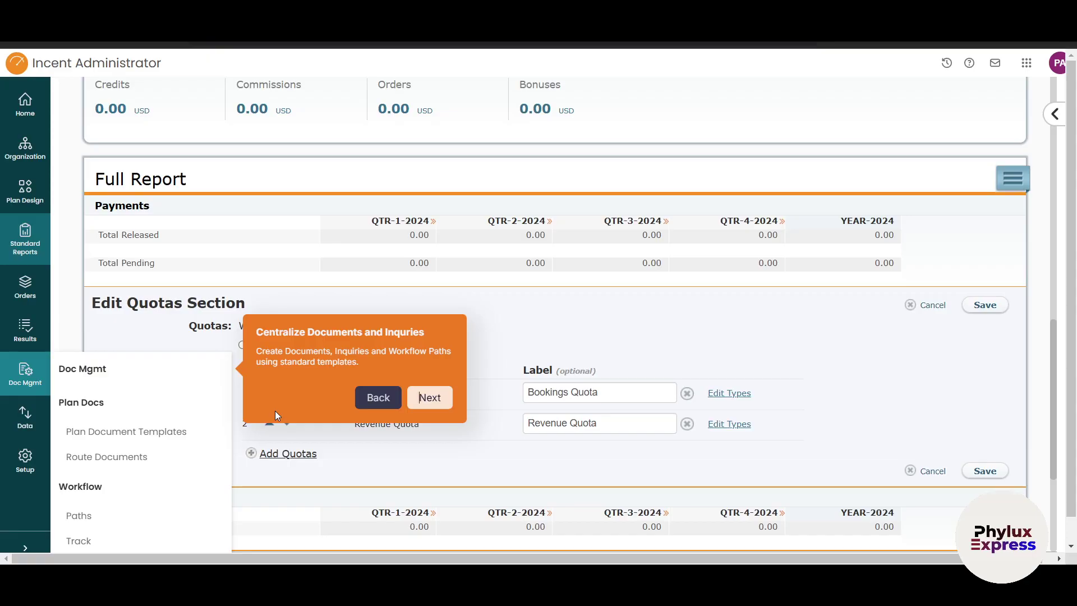
Advance the tour past workflow filtering to the 2024 New Business Plan's tracking details.
scroll(147, 458, "down", 1)
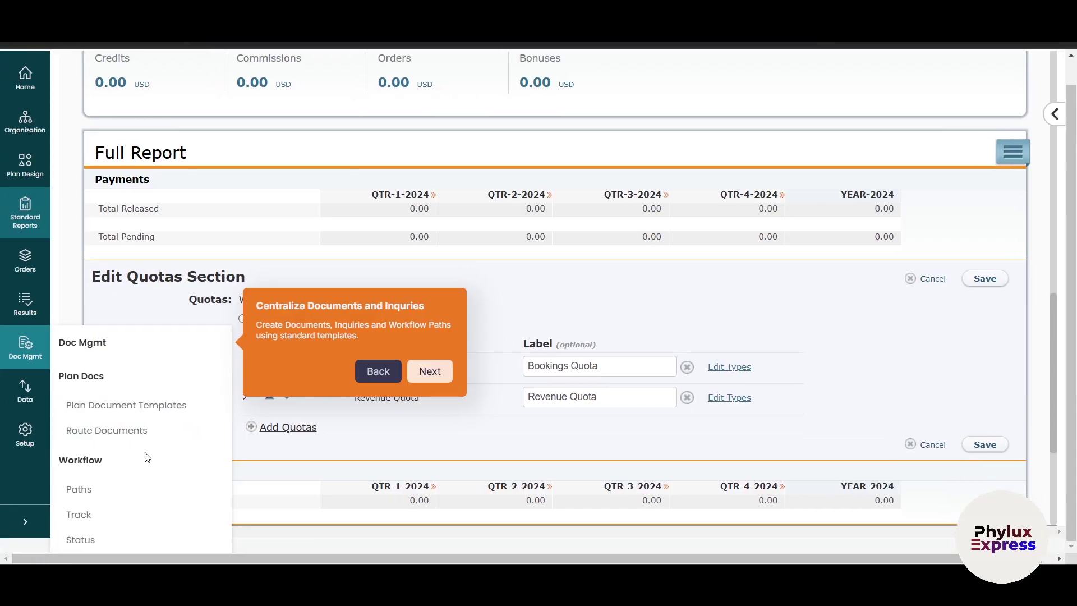
left_click(411, 379)
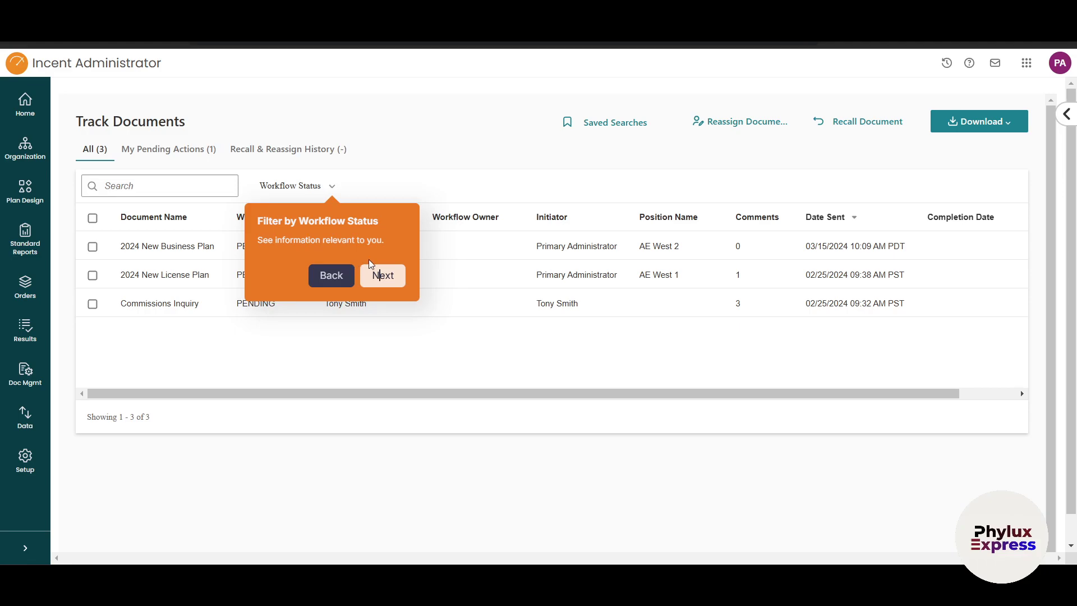
left_click(385, 275)
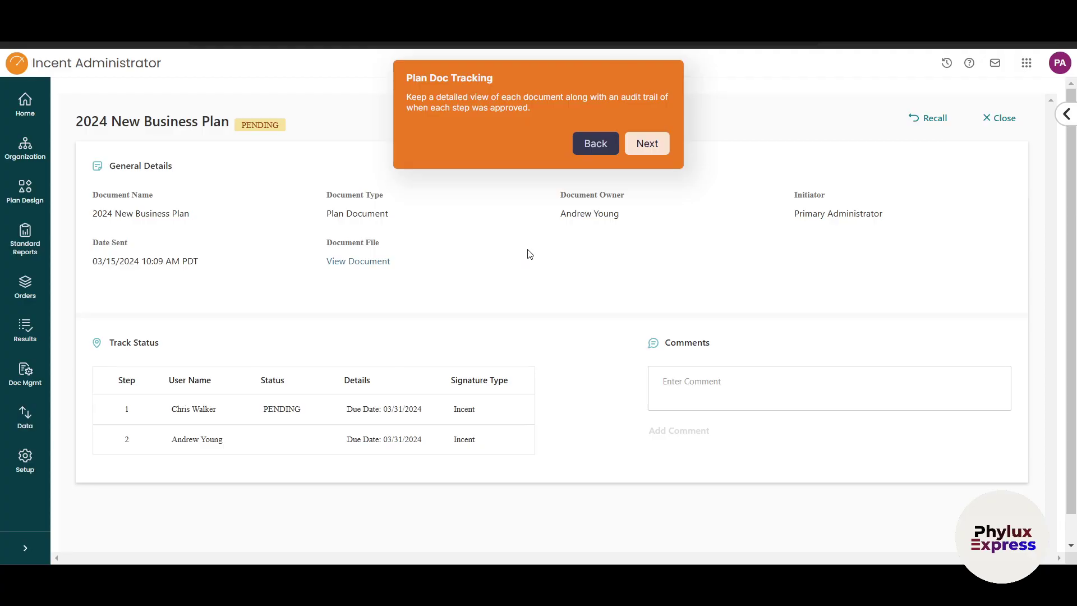
Move past Plan Doc Tracking and open the Plan Document showing 155,000.00 USD on-target earnings.
scroll(581, 260, "down", 2)
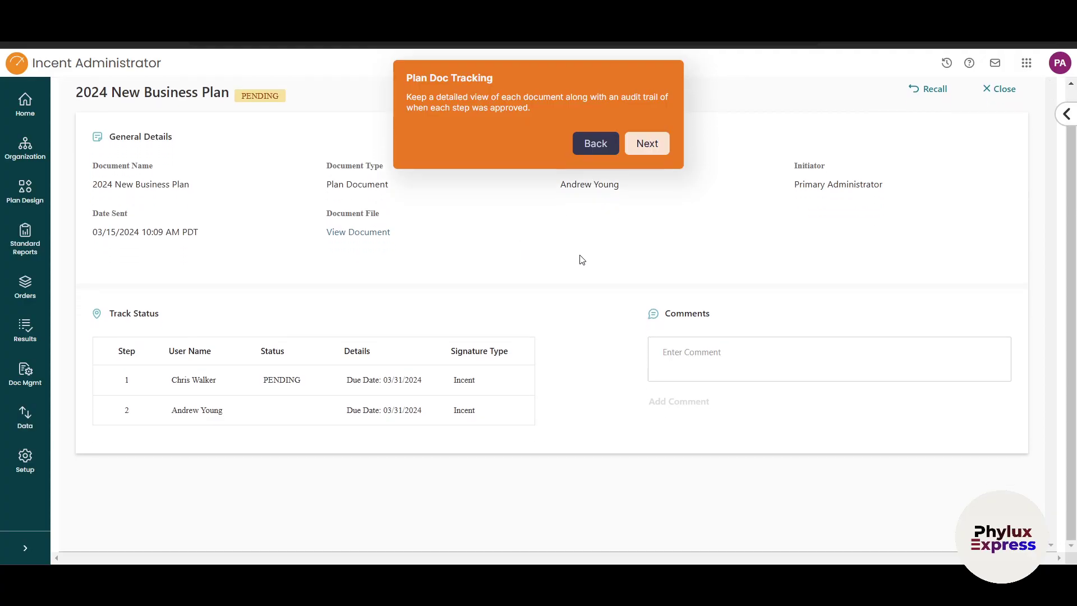
scroll(365, 376, "up", 2)
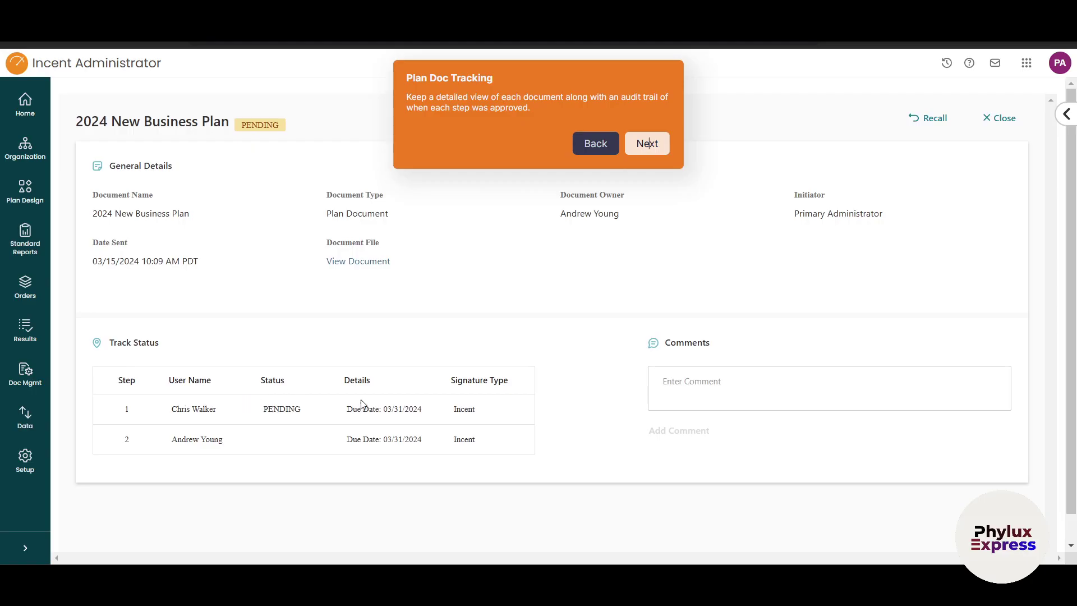
scroll(380, 408, "down", 2)
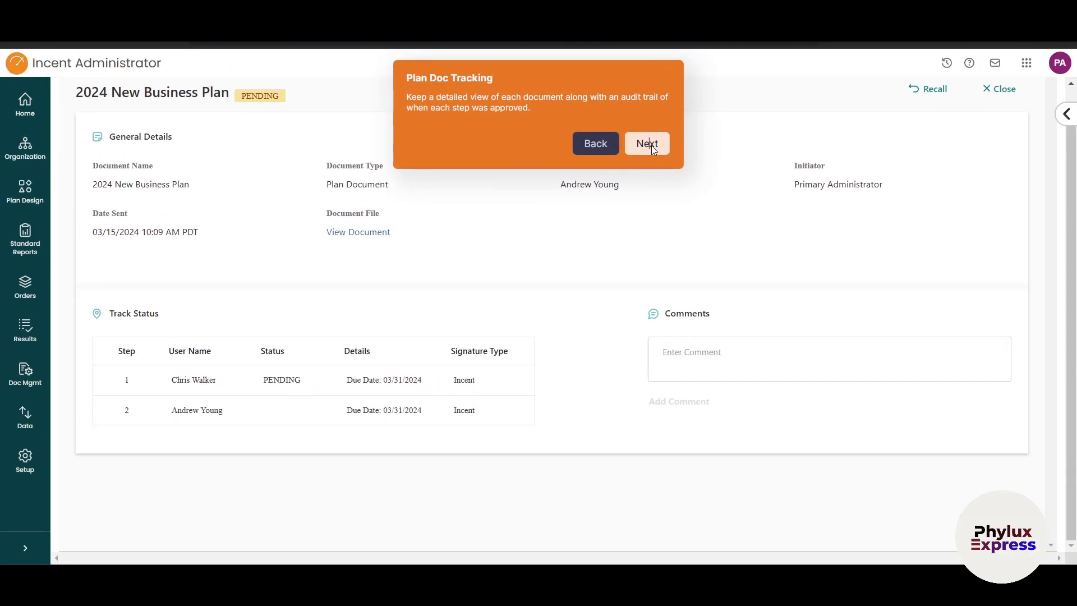
left_click(649, 145)
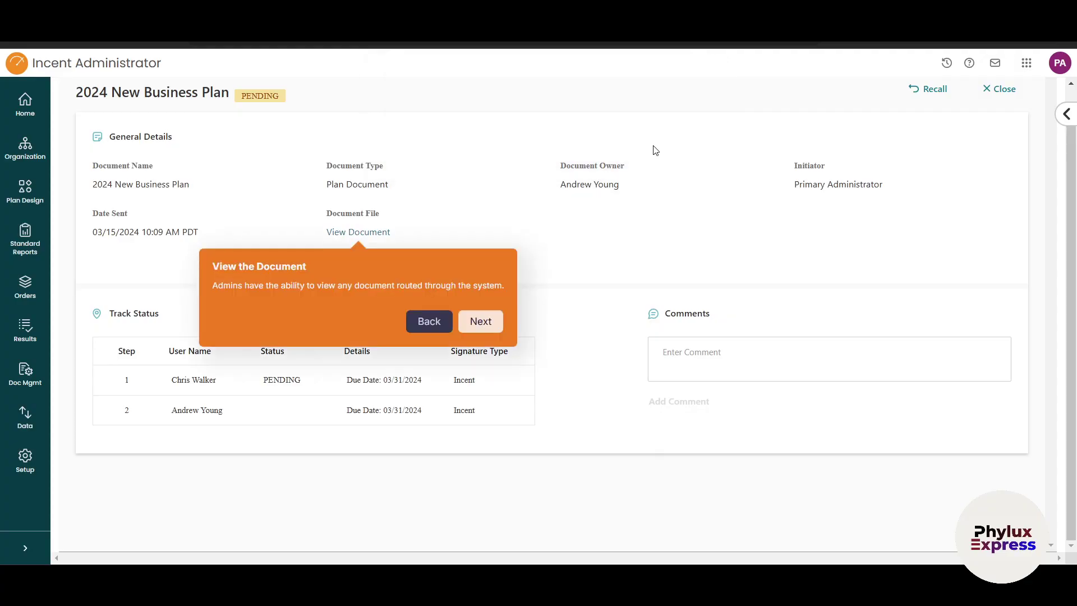
left_click(481, 323)
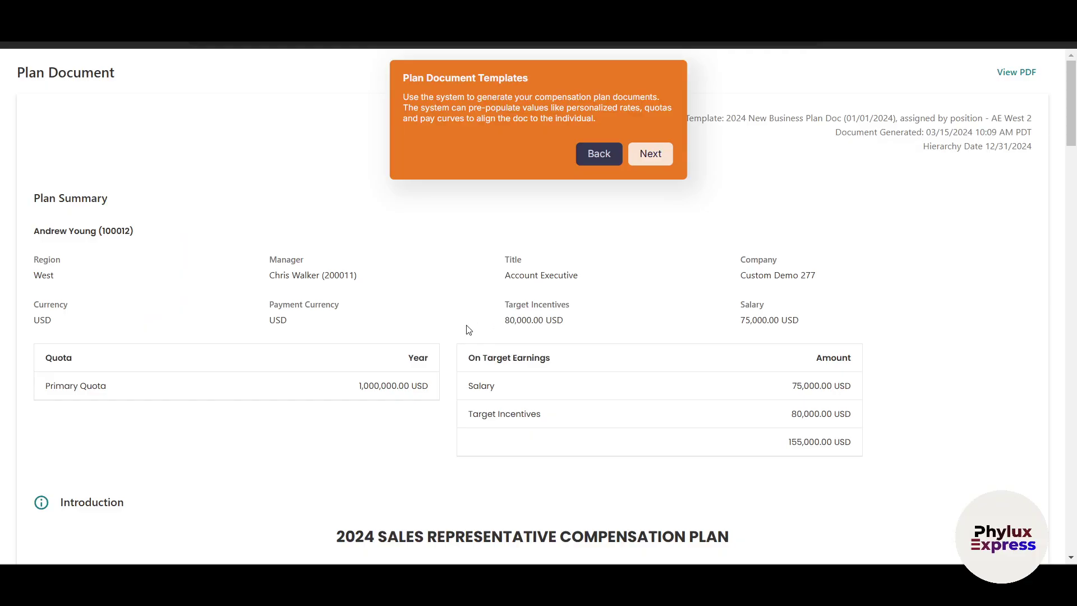
Scroll through the generated Plan Document's Plan Summary and back up to review it.
scroll(363, 335, "down", 5)
scroll(303, 330, "up", 5)
scroll(497, 361, "down", 11)
scroll(374, 372, "down", 15)
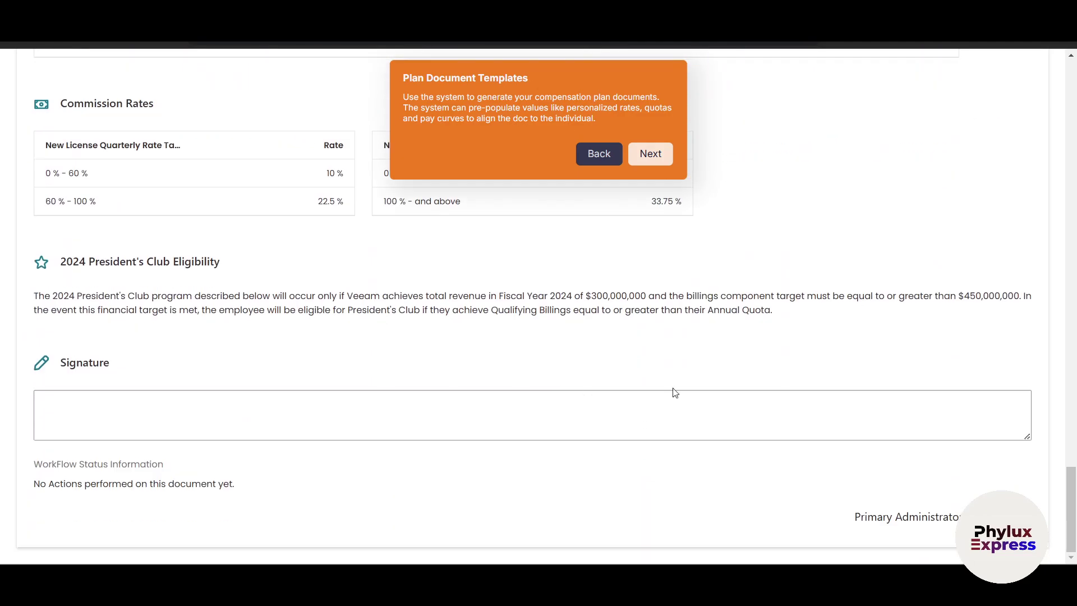
scroll(505, 267, "up", 1)
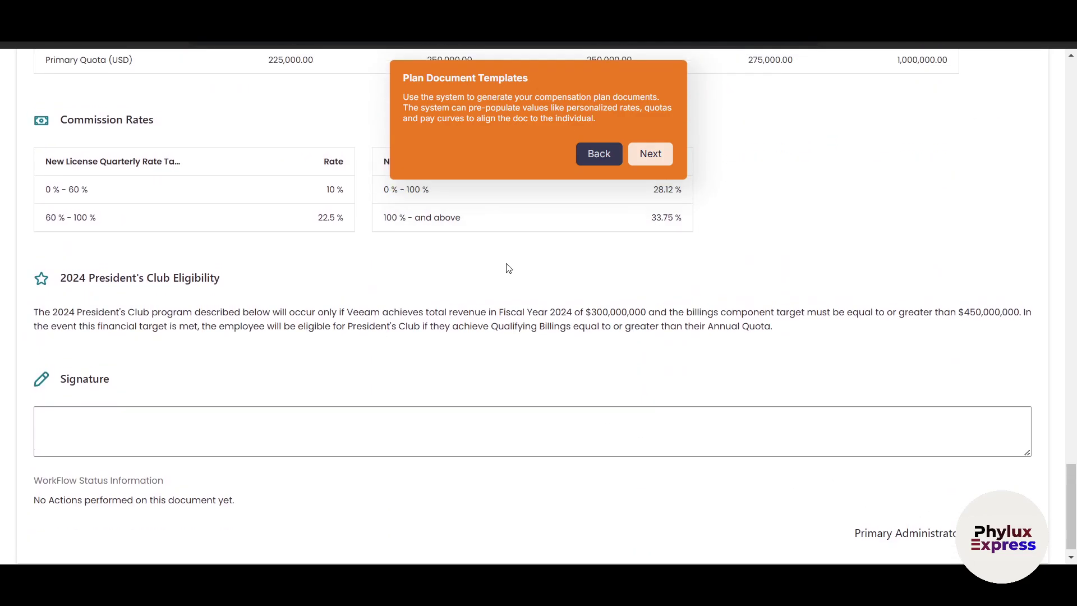
scroll(564, 252, "up", 1)
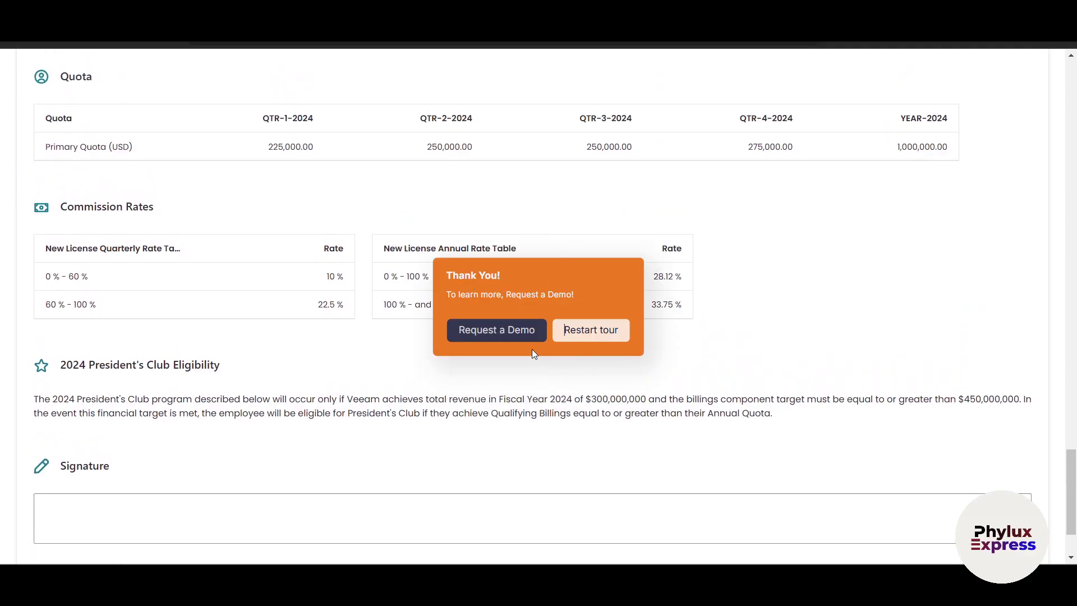
Request a demo from the Thank You popup and review the blank 'See Xactly in action.' form.
left_click(487, 331)
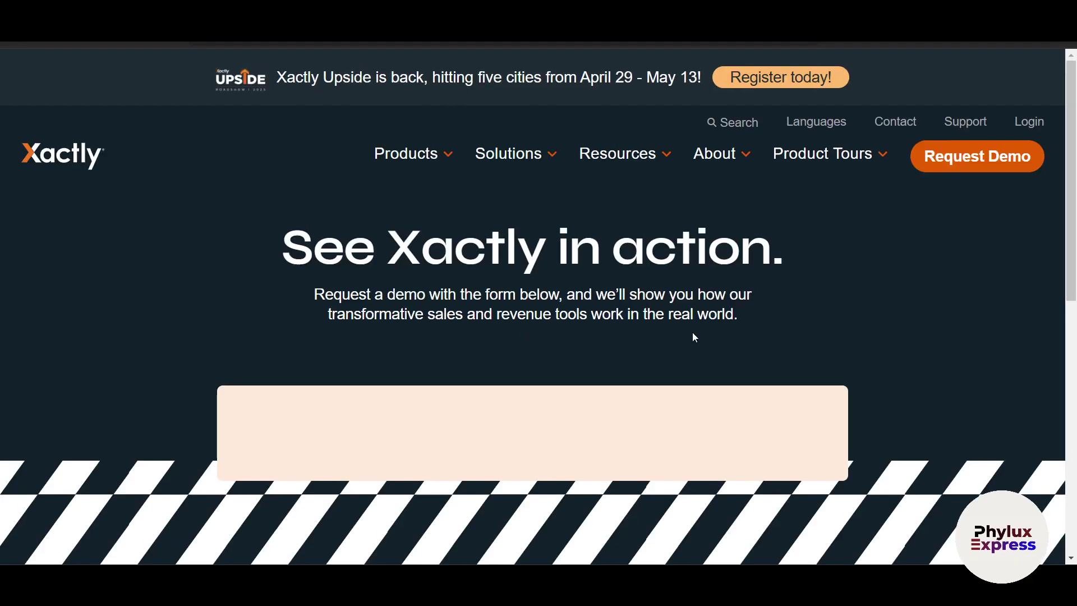
scroll(693, 333, "down", 10)
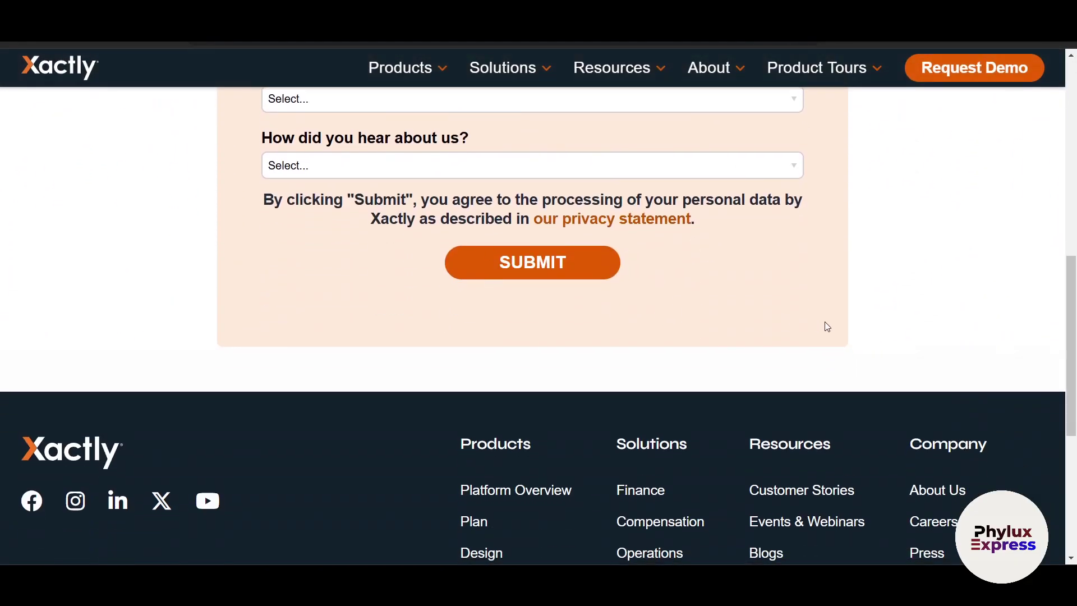
scroll(824, 322, "up", 10)
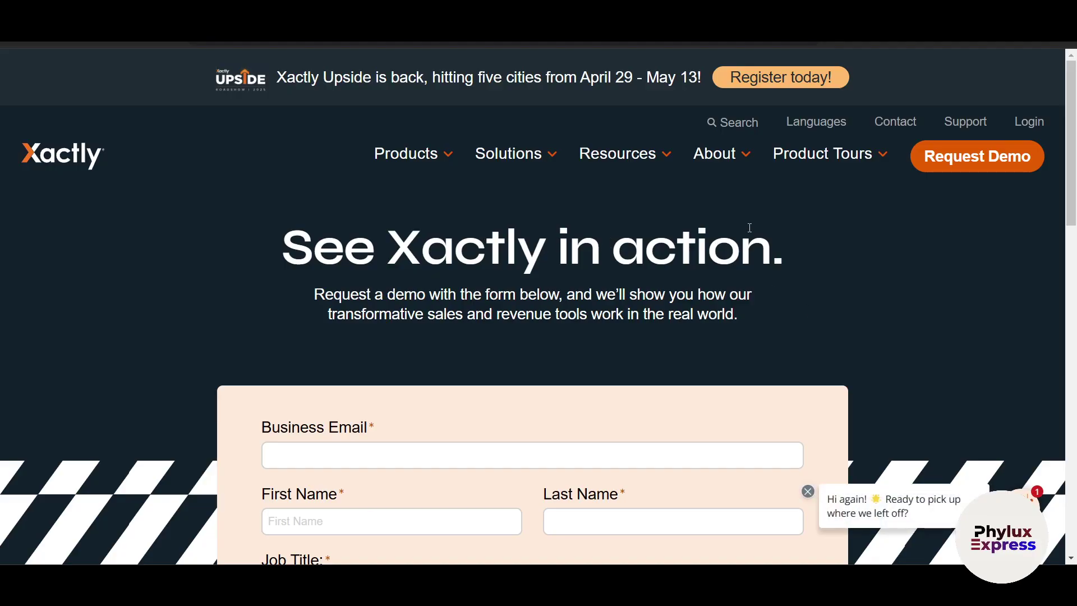
mouse_move(850, 163)
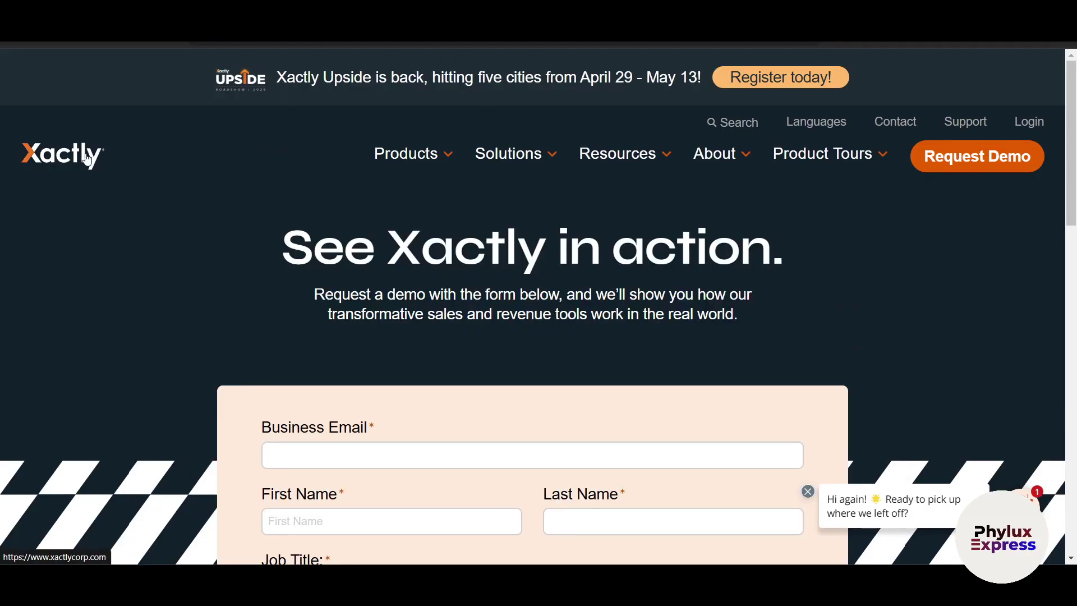
Return to the Xactly homepage and scroll through its Incent and Forecast sections.
left_click(84, 159)
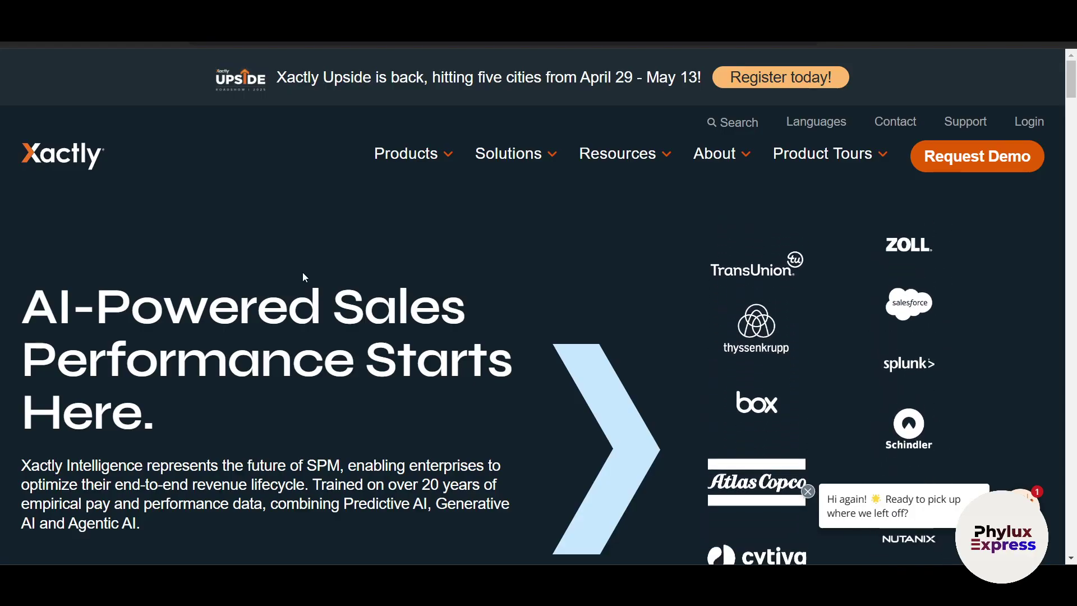
scroll(303, 277, "down", 7)
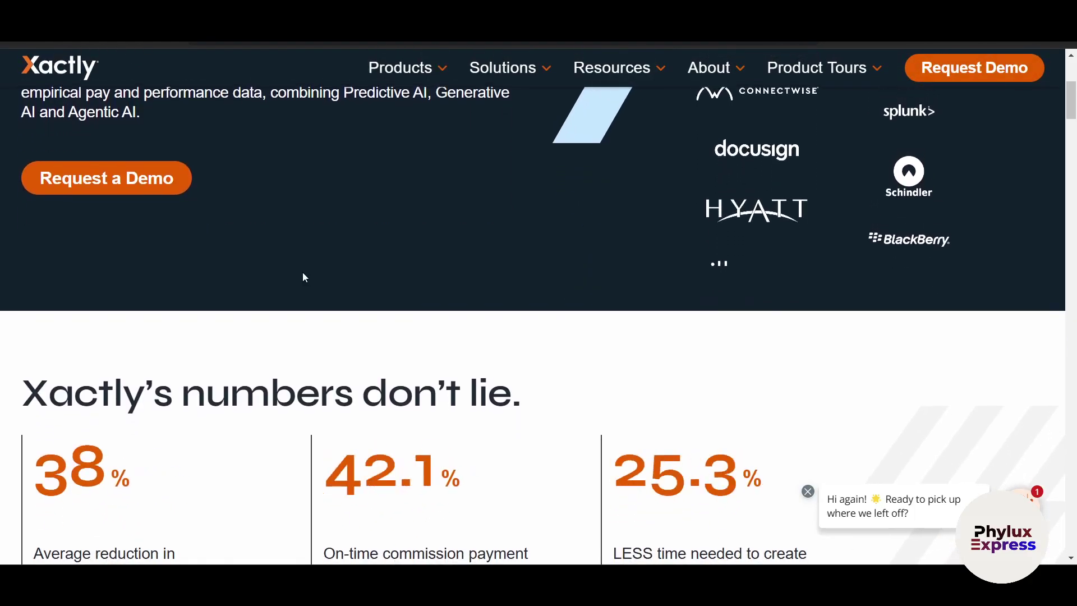
scroll(304, 277, "down", 3)
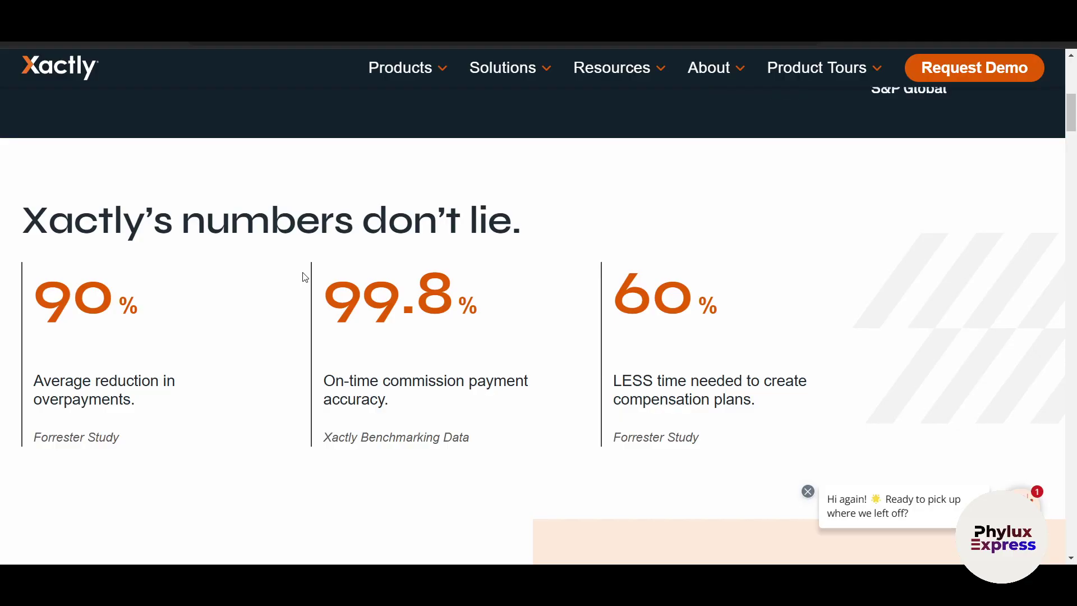
scroll(304, 278, "down", 3)
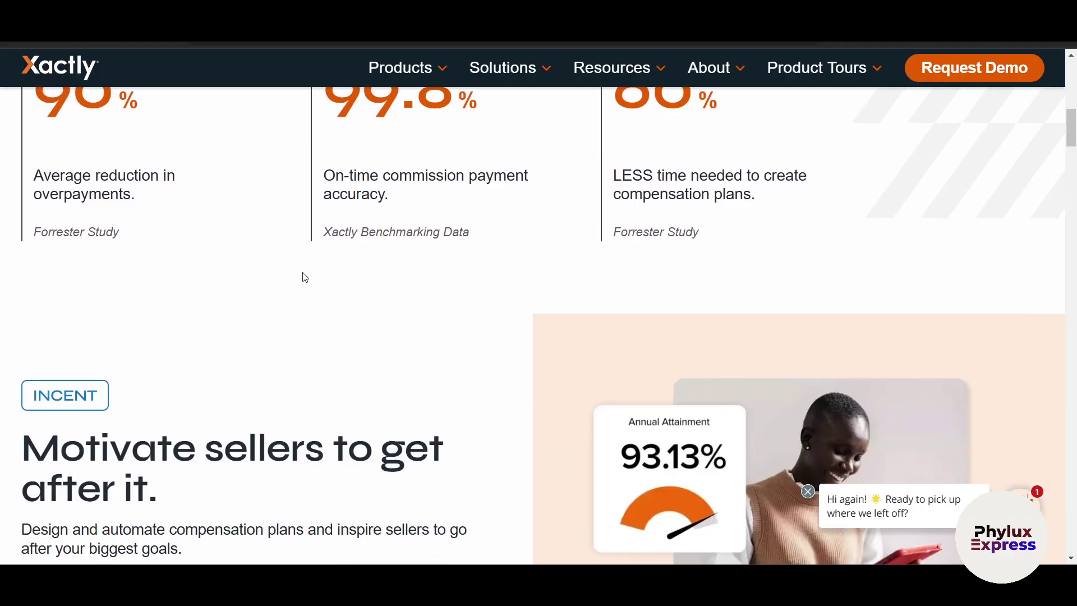
scroll(305, 277, "down", 1)
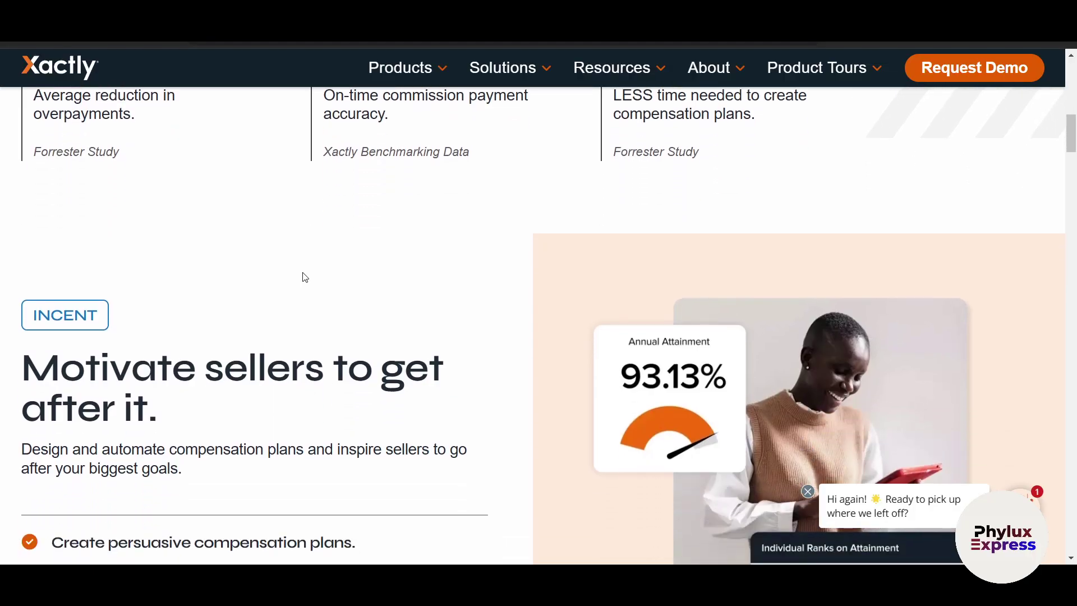
scroll(305, 277, "down", 3)
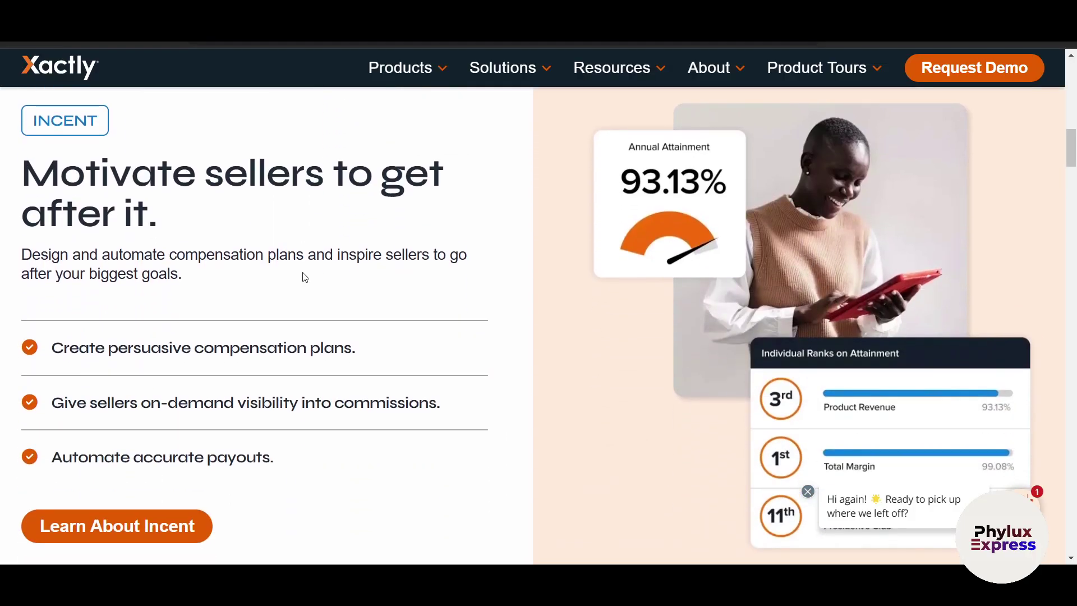
scroll(305, 277, "down", 4)
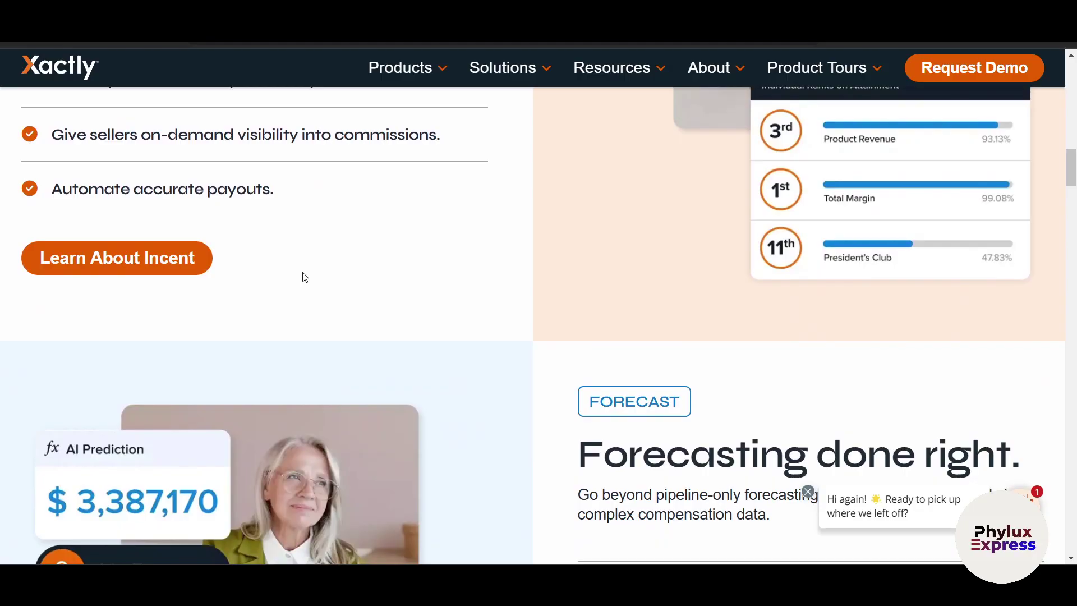
scroll(305, 277, "down", 1)
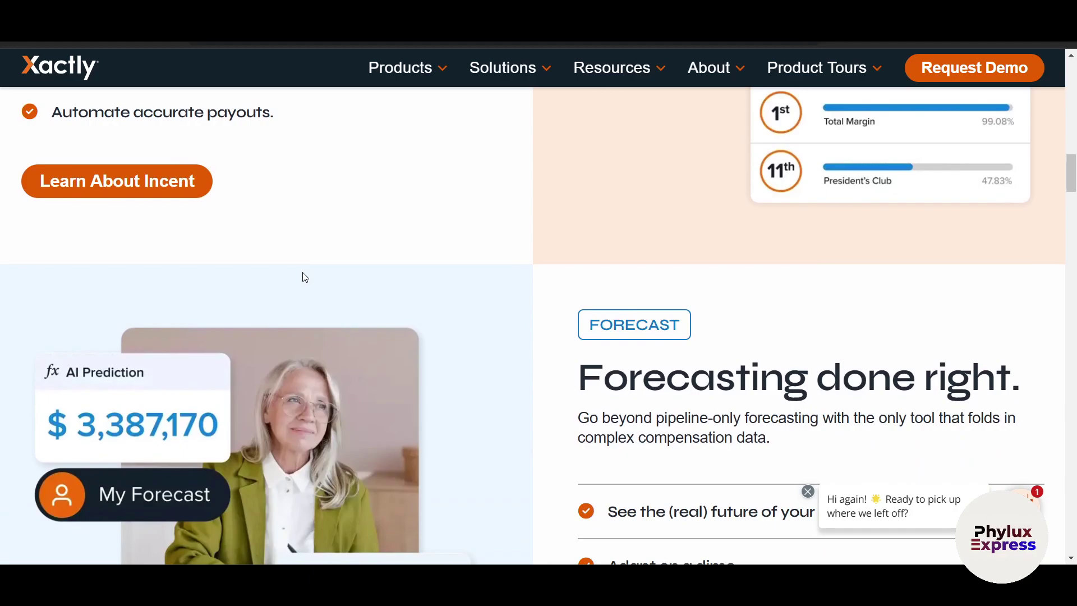
scroll(304, 277, "down", 5)
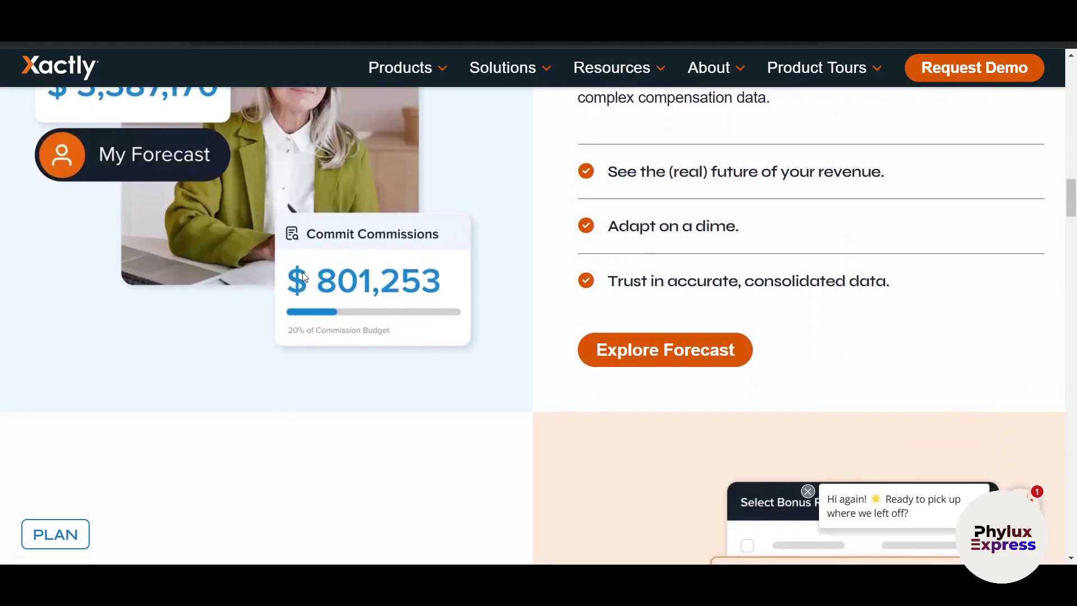
scroll(305, 277, "down", 1)
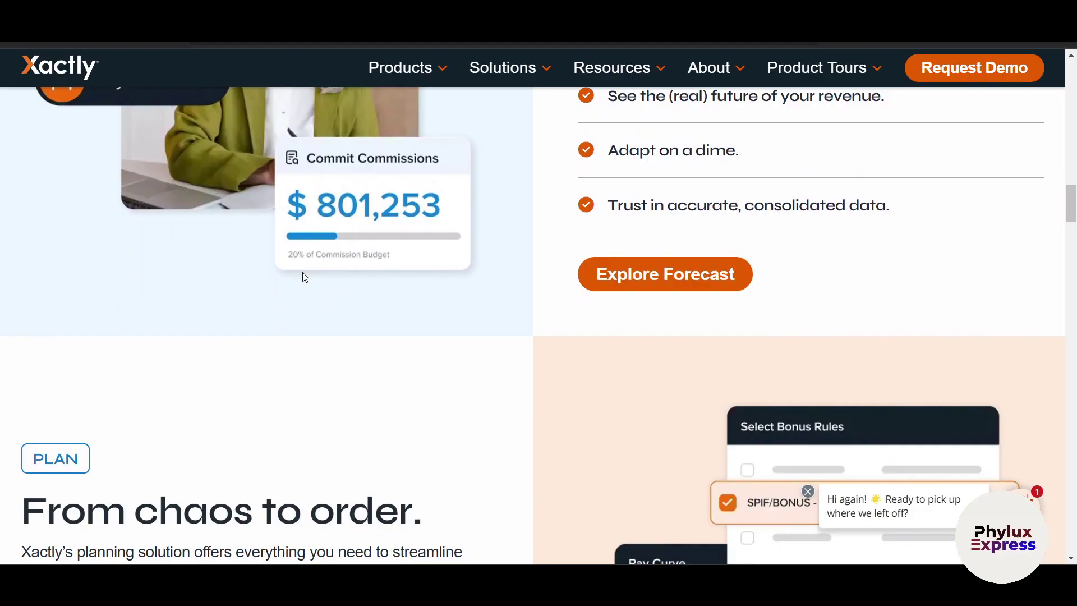
scroll(305, 277, "up", 20)
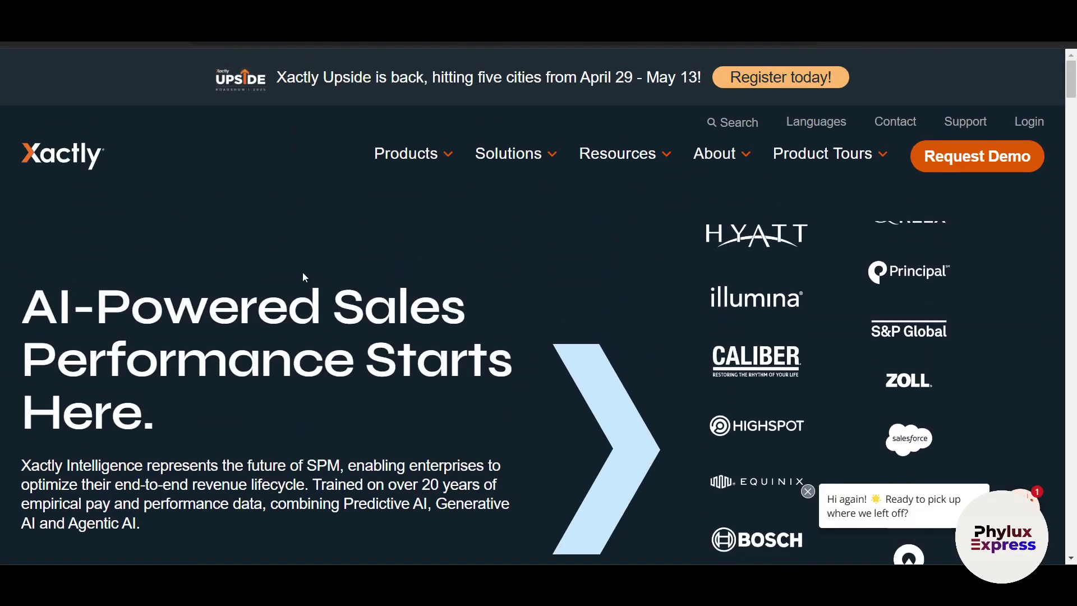